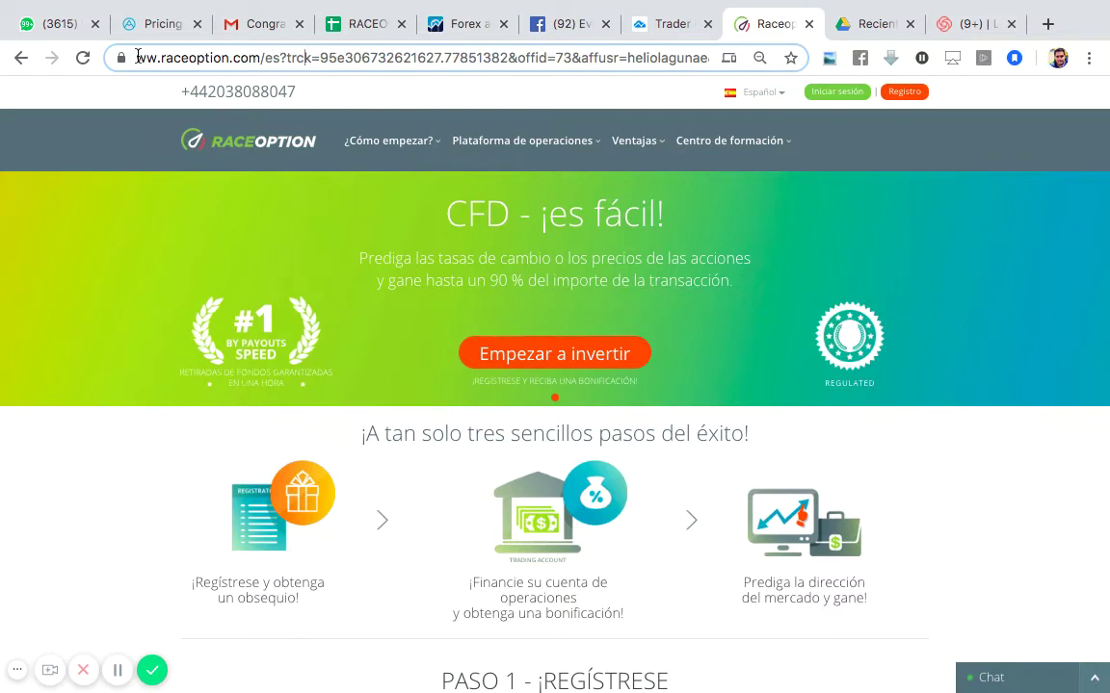
- Note the affiliate username in the referral link, then bring up the Registro sign-up form
key("Right")
key("Right")
key("Right")
key("Right")
key("Right")
key("Right")
key("Right")
key("Right")
key("Right")
key("Right")
key("Right")
key("Right")
key("Right")
key("Right")
key("Right")
key("Right")
key("Right")
key("Right")
key("Right")
key("Right")
key("Right")
key("Right")
key("Right")
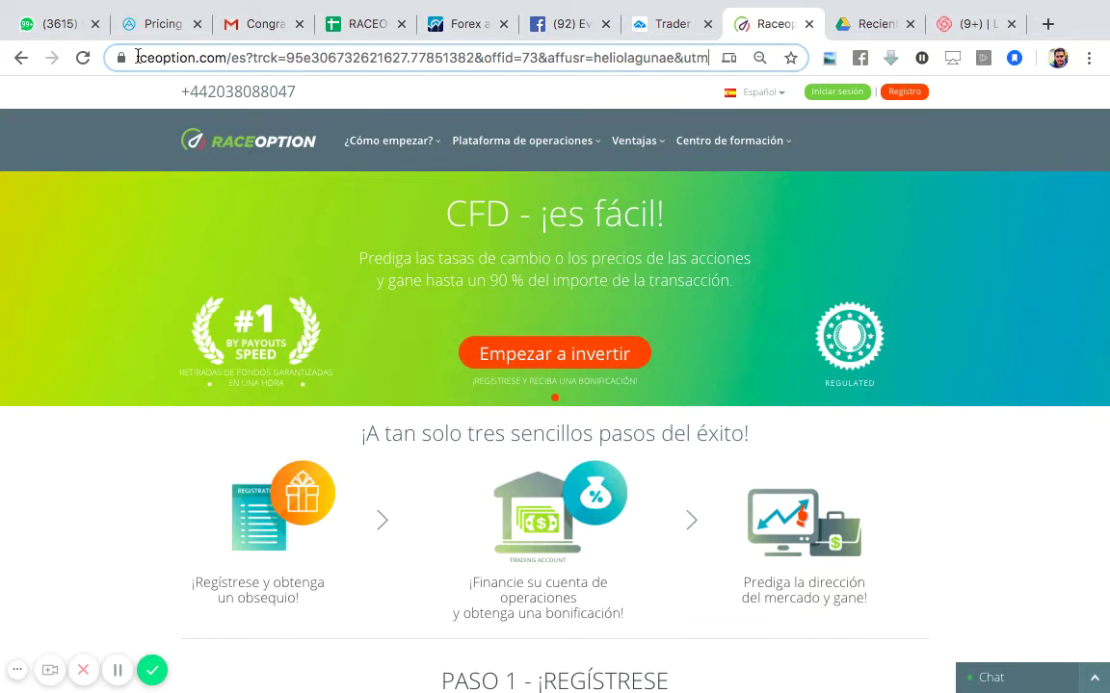
double_click(632, 59)
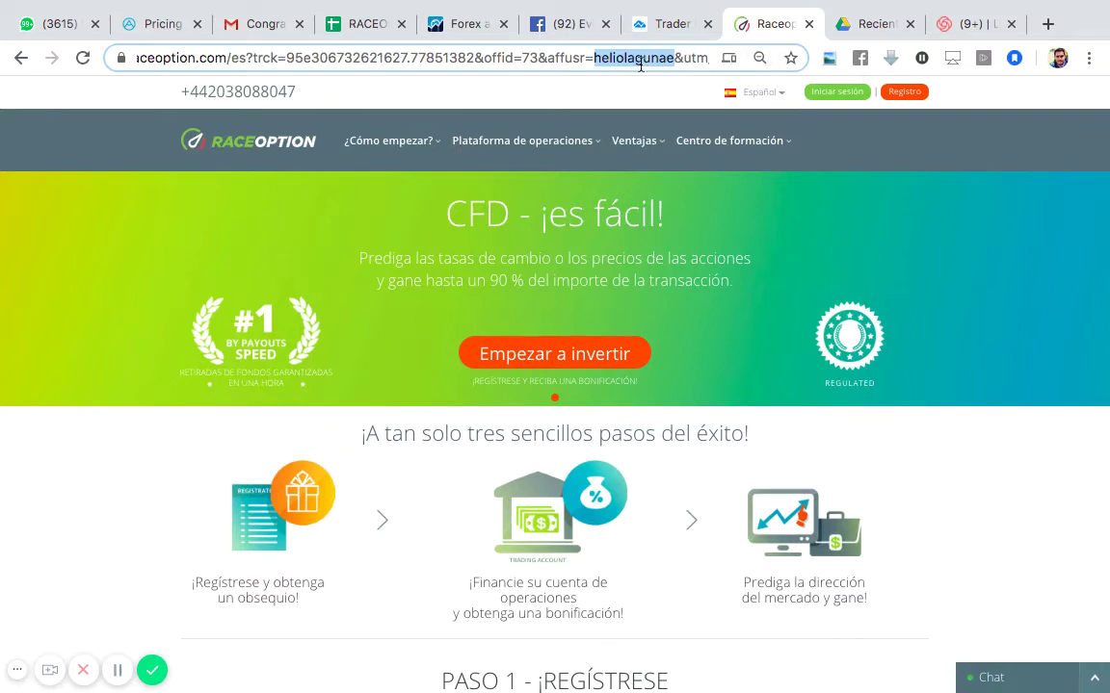
left_click(902, 96)
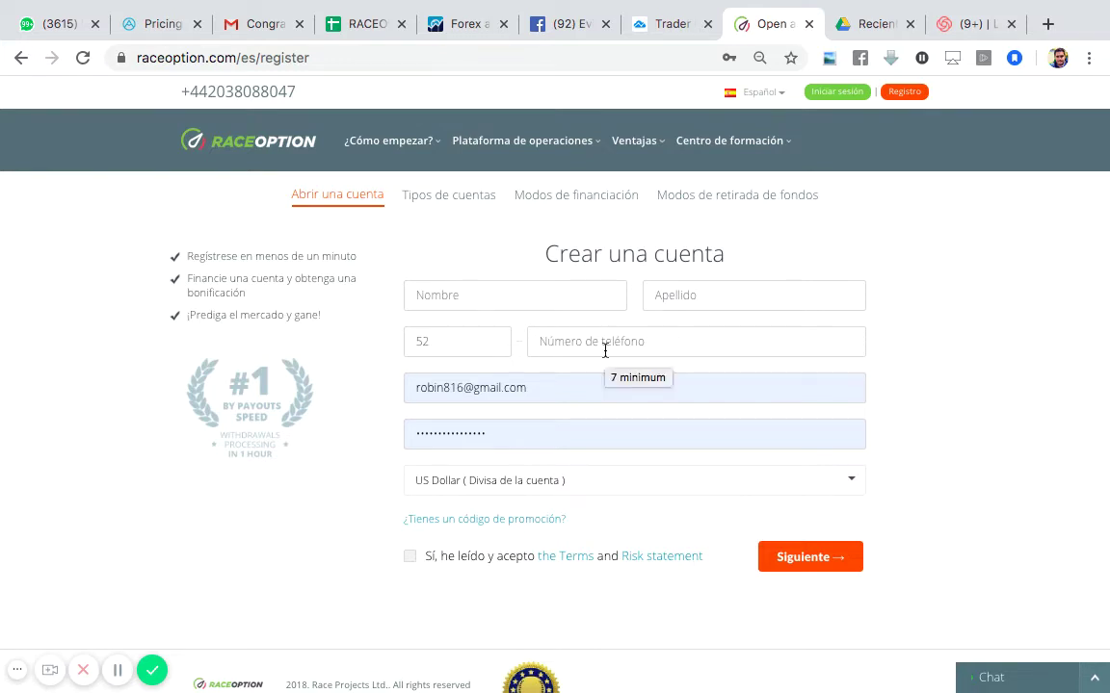
- Erase the prefilled saved e-mail and password and dismiss Chrome's password suggestions
left_click(547, 385)
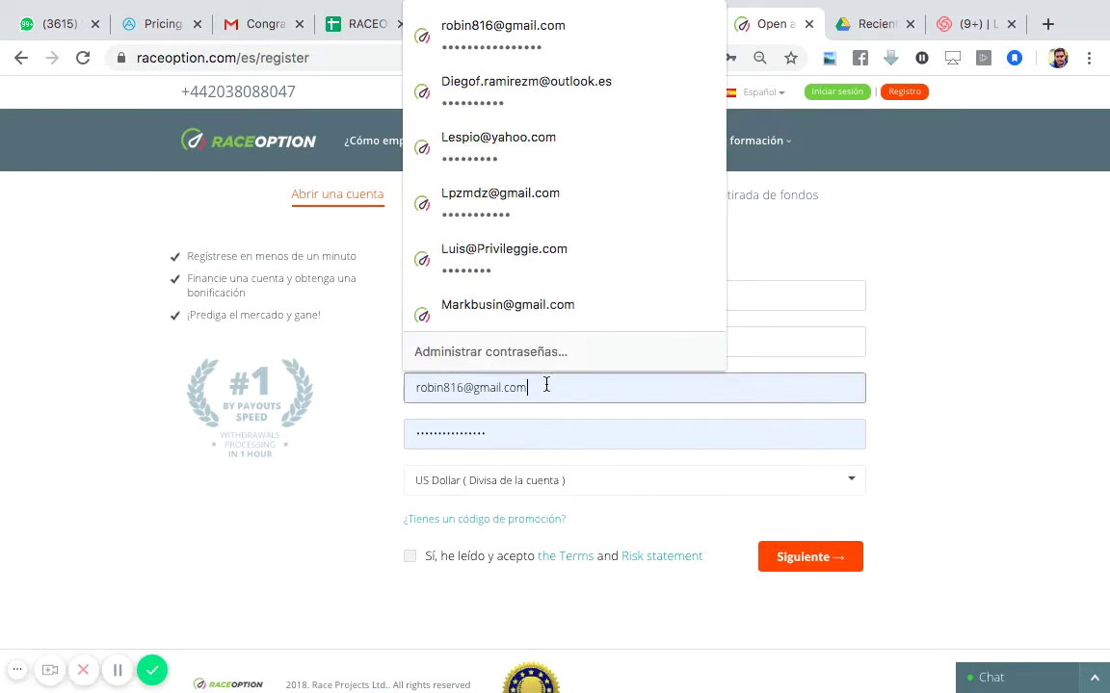
key("BackSpace")
key("BackSpace")
key("BackSpace")
key("BackSpace")
key("BackSpace")
key("BackSpace")
key("BackSpace")
key("BackSpace")
key("BackSpace")
key("BackSpace")
key("BackSpace")
key("BackSpace")
key("BackSpace")
key("BackSpace")
key("BackSpace")
key("BackSpace")
key("BackSpace")
key("BackSpace")
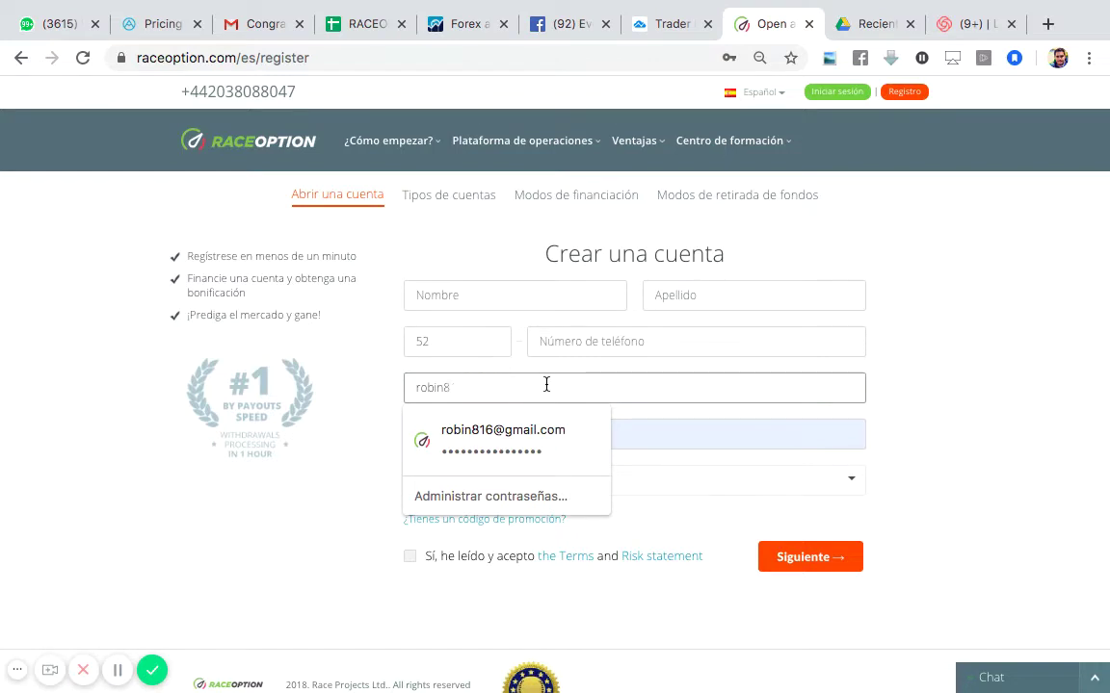
left_click(523, 434)
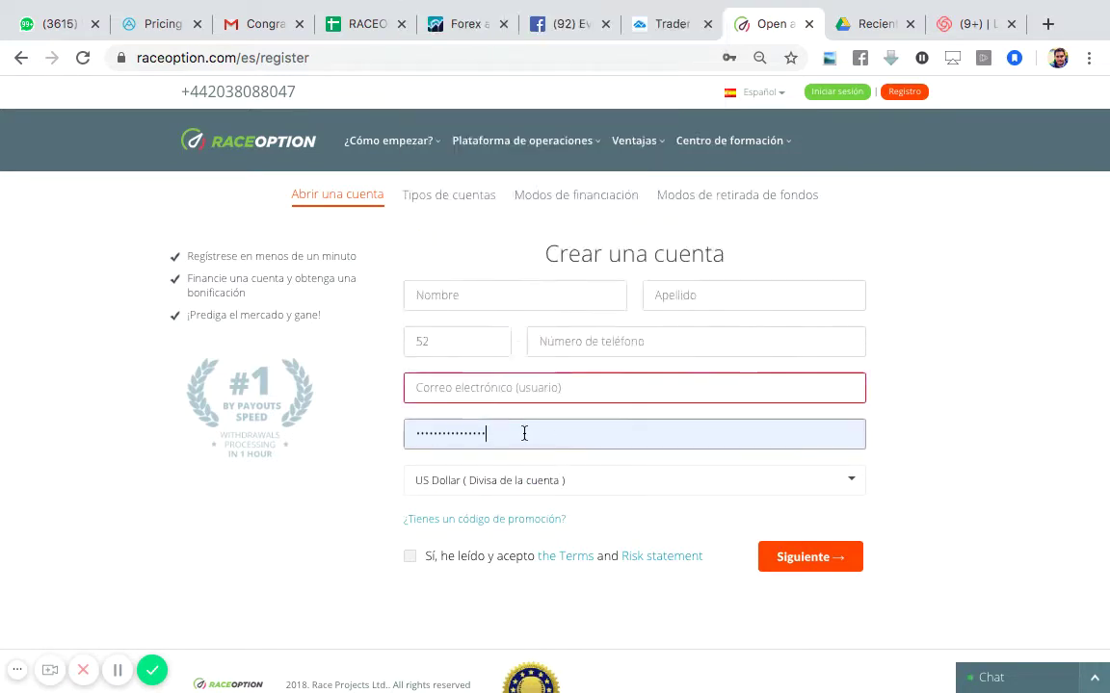
left_click(523, 433)
key("BackSpace")
key("BackSpace")
key("BackSpace")
key("BackSpace")
key("BackSpace")
key("BackSpace")
key("BackSpace")
key("BackSpace")
key("BackSpace")
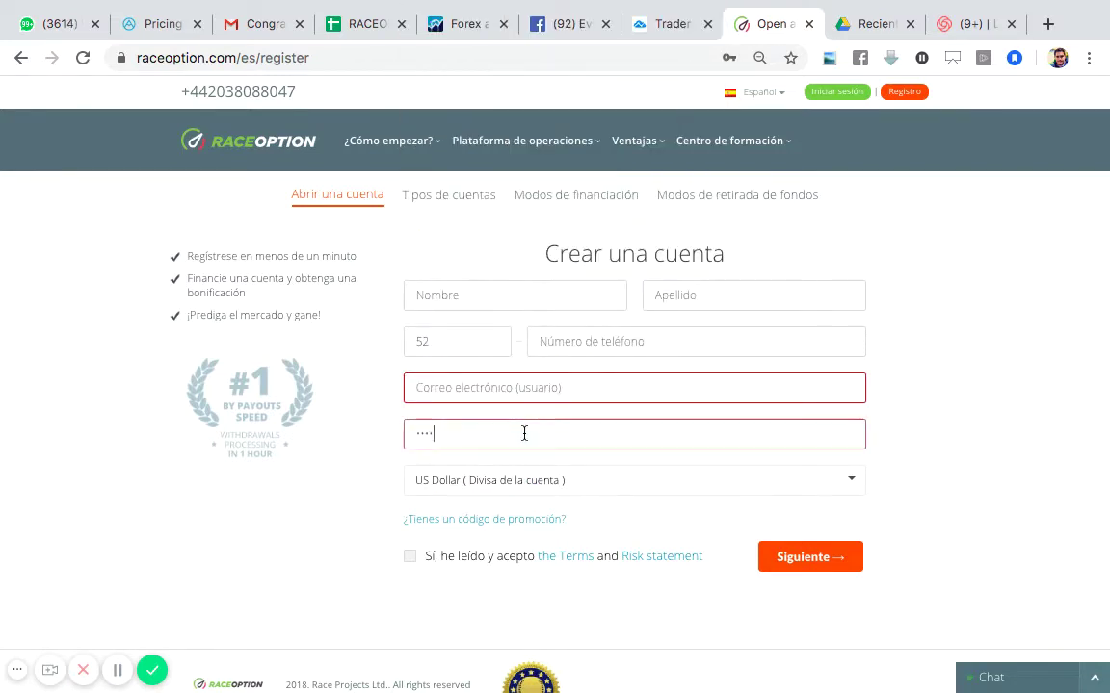
left_click(818, 363)
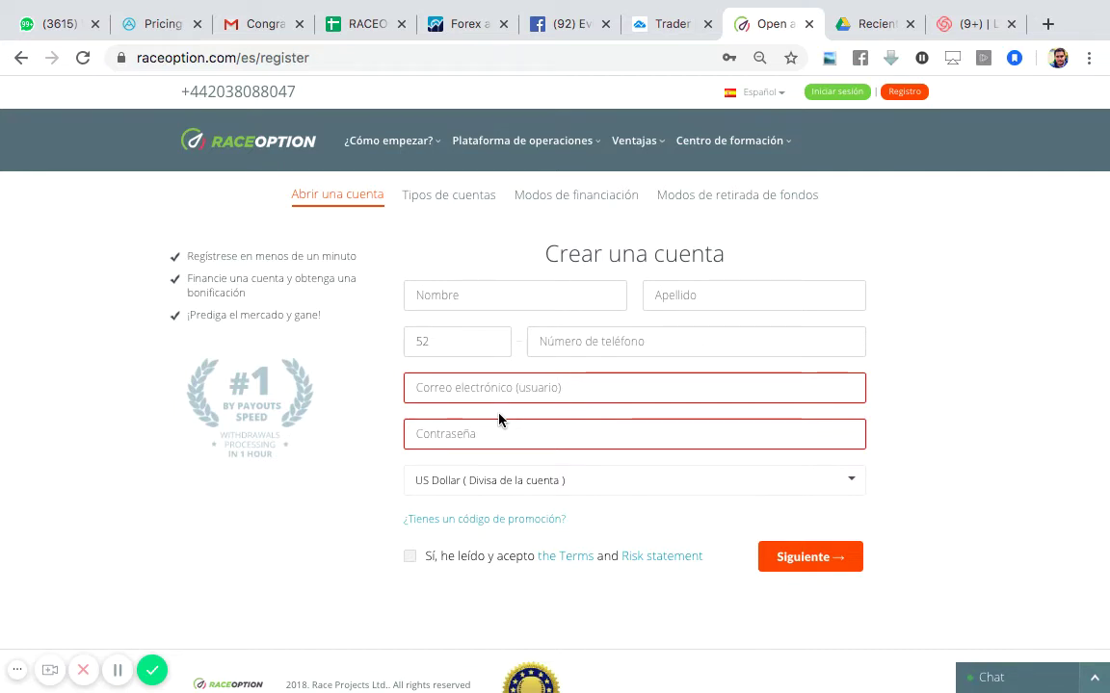
- Enter the affiliate's username as the promo code and tick the terms and risk checkbox
left_click(469, 523)
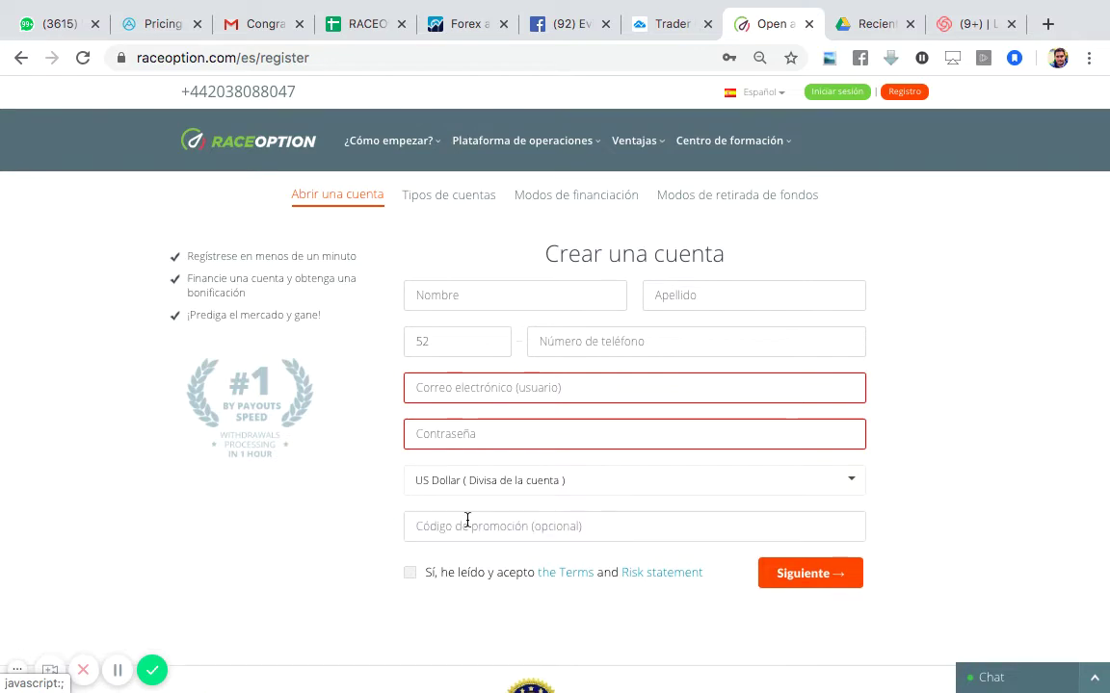
left_click(486, 528)
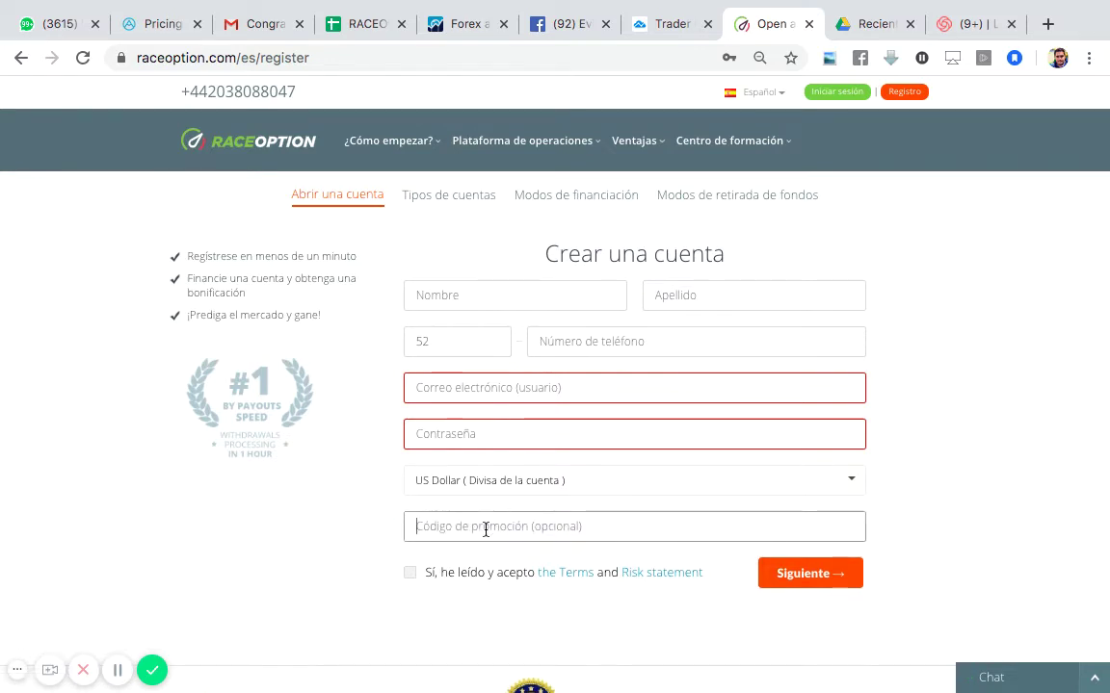
type("HELIOLAGU")
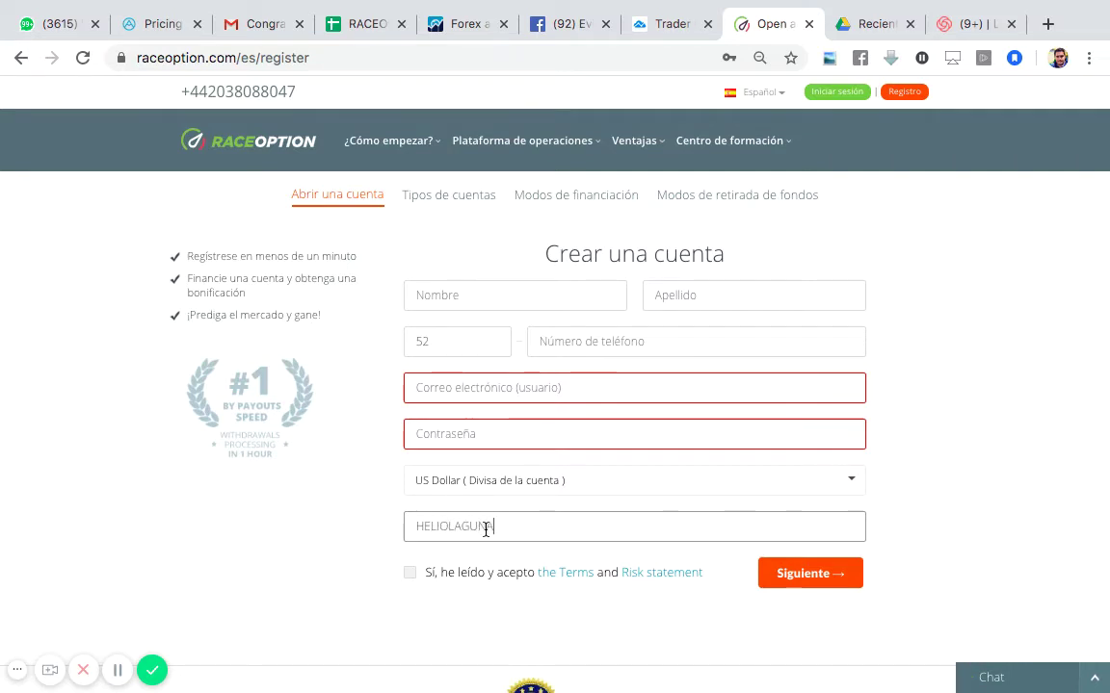
type("NA")
left_click(411, 575)
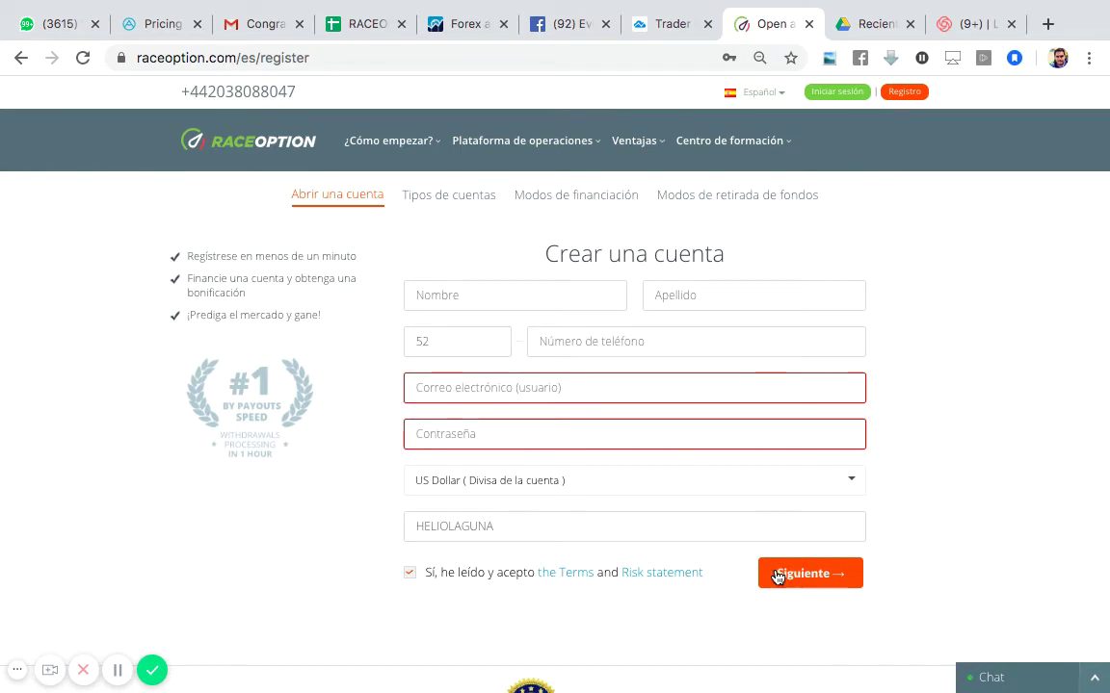
- Submit the filled registration with Siguiente, which returns a 'duplicated' error
left_click(113, 672)
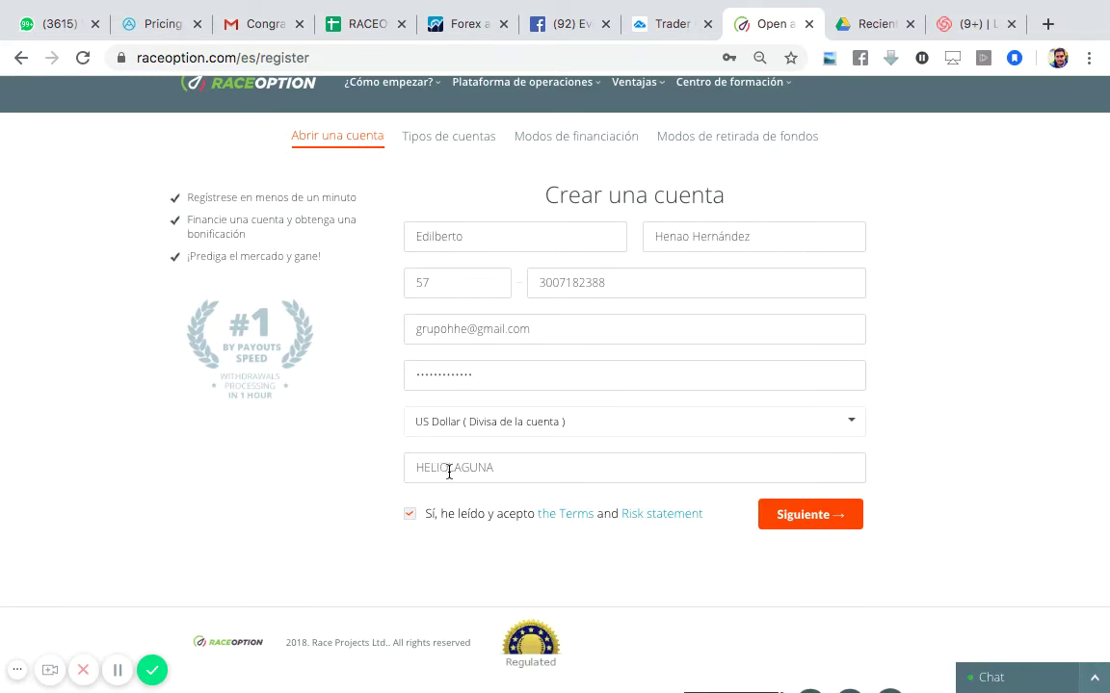
left_click(788, 520)
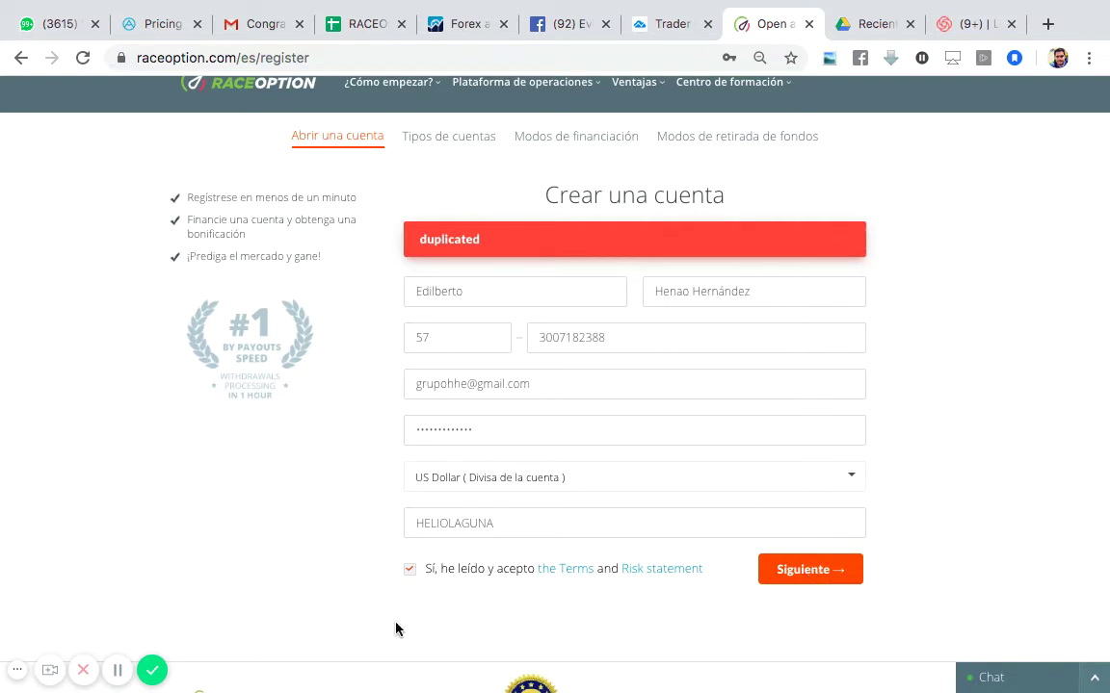
- Send the client 'HERMANO ESTAS' on WhatsApp and copy the alternative e-mail they reply with
left_click(120, 677)
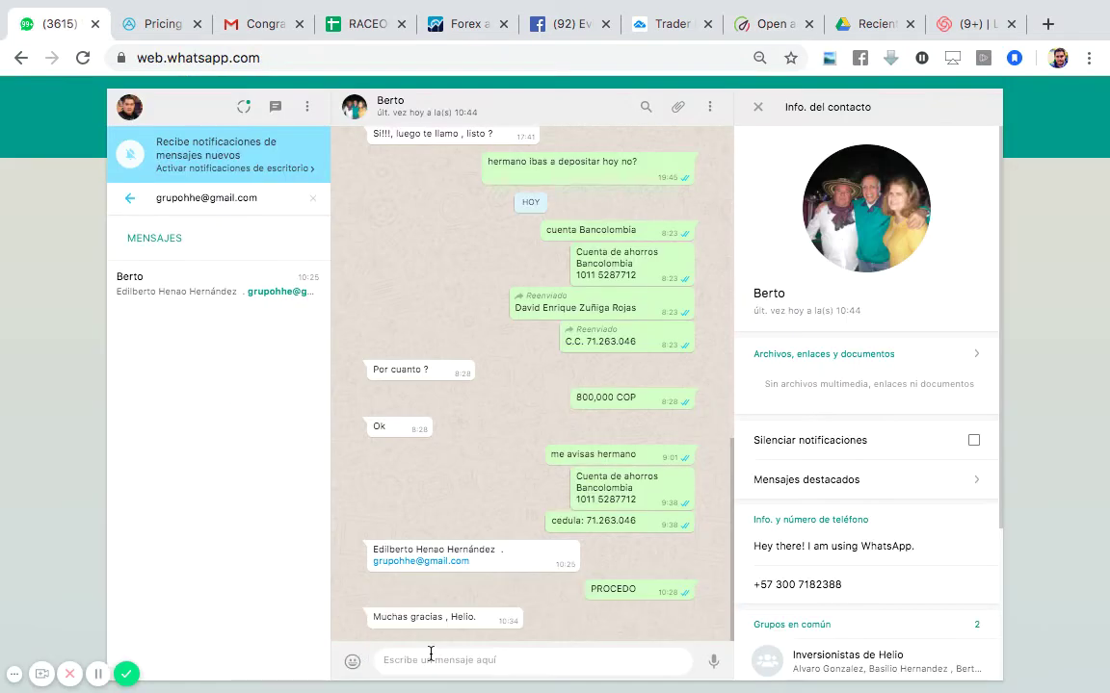
type("HER")
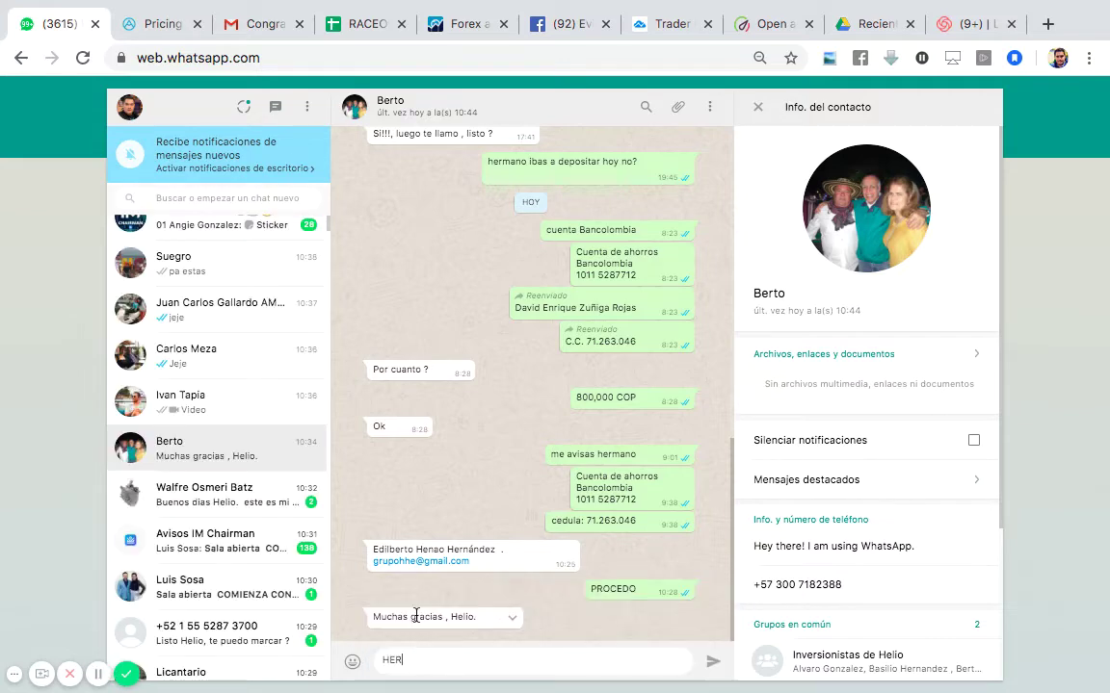
type("MANO ESTAS")
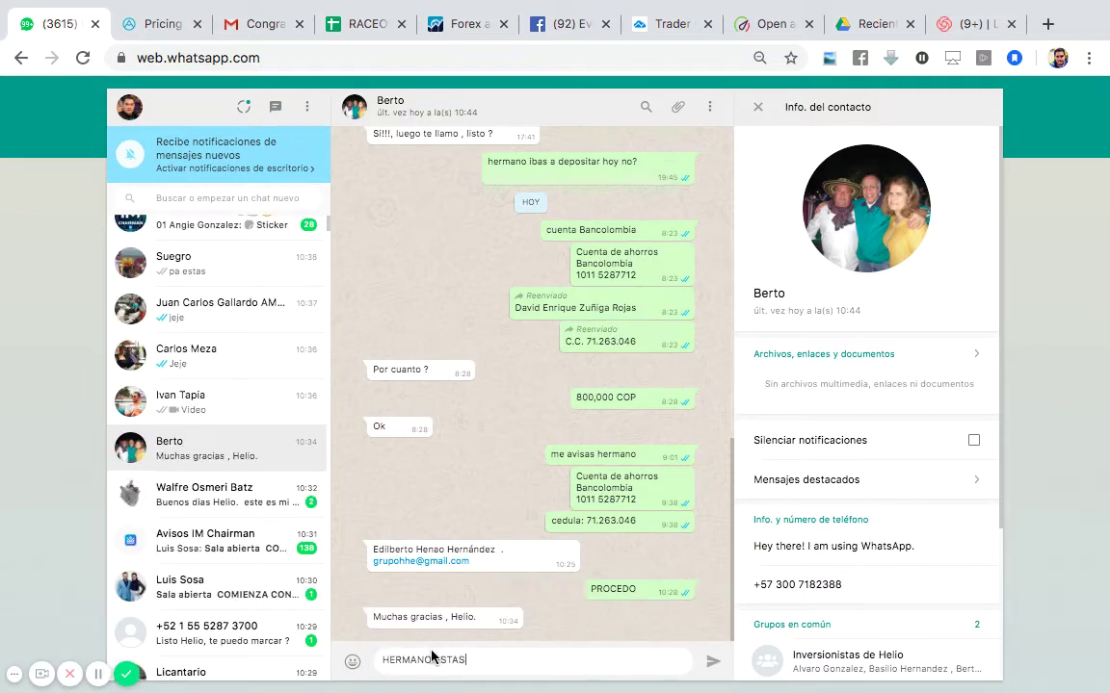
key("Return")
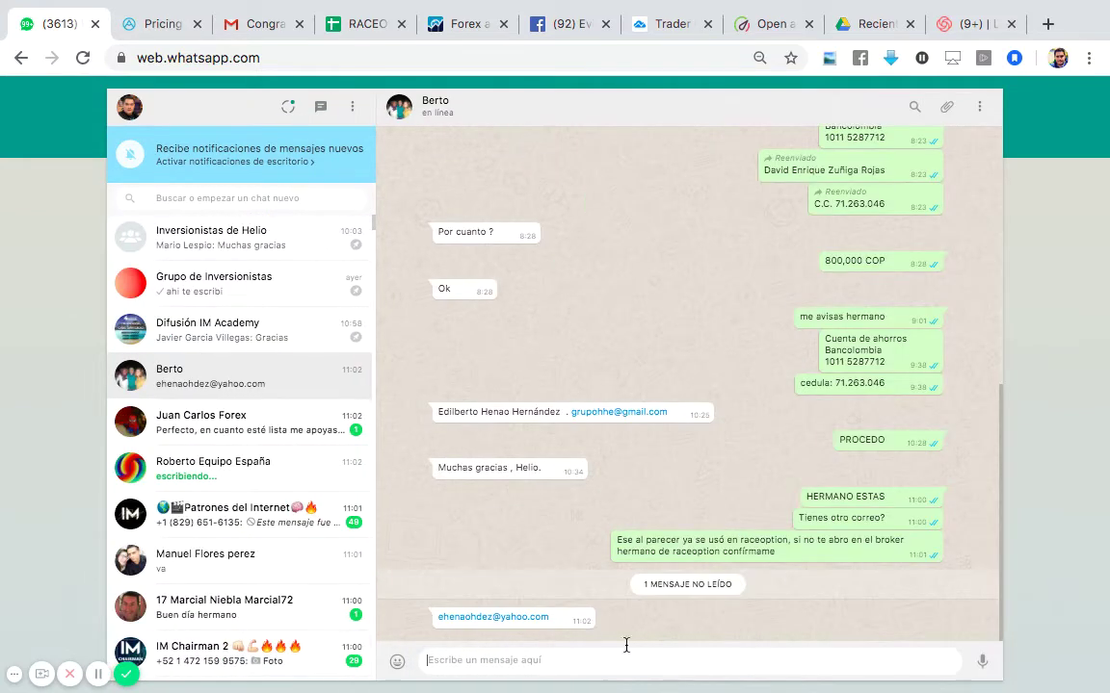
right_click(517, 625)
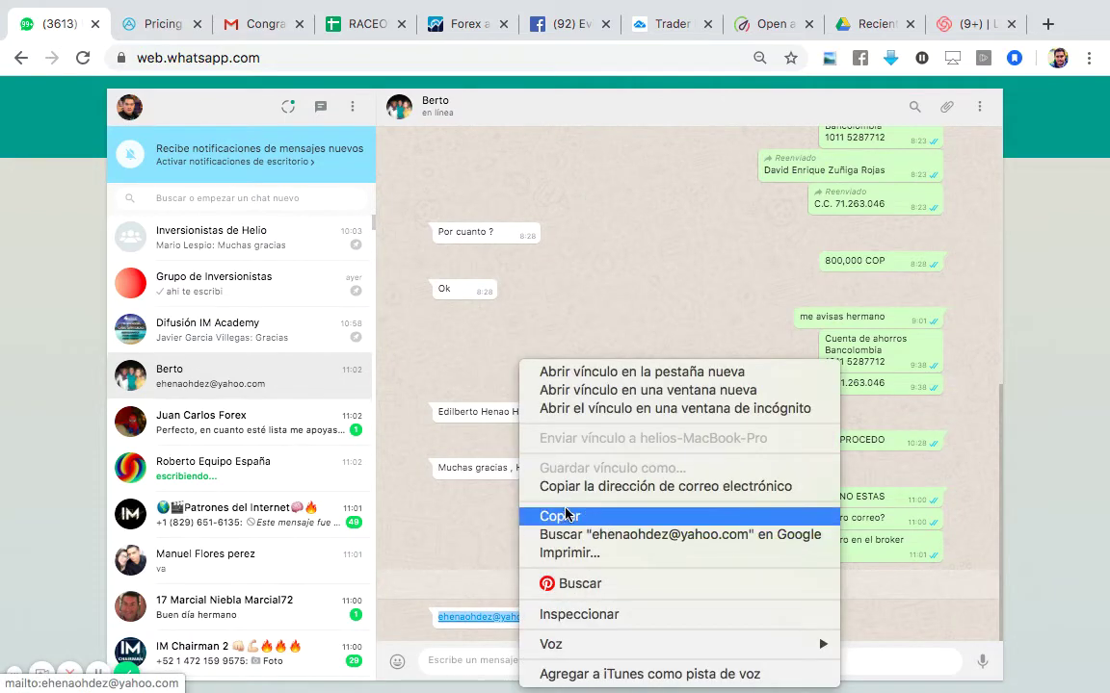
left_click(568, 486)
- Put the client's alternative e-mail into the registration form and resubmit it
left_click(116, 670)
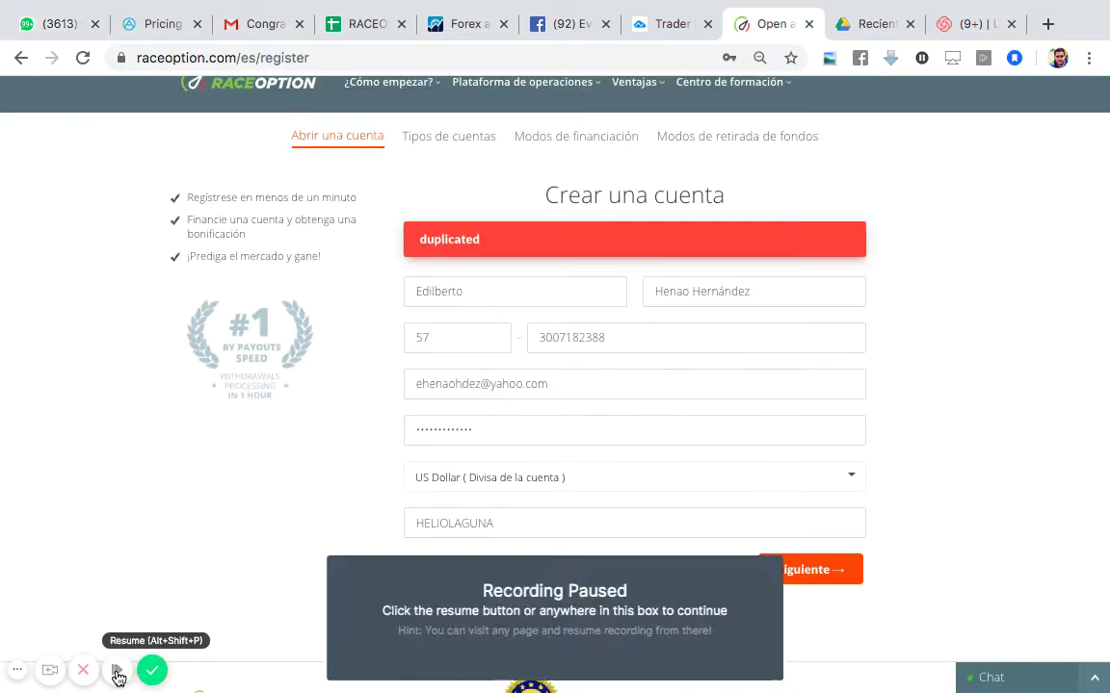
left_click(117, 670)
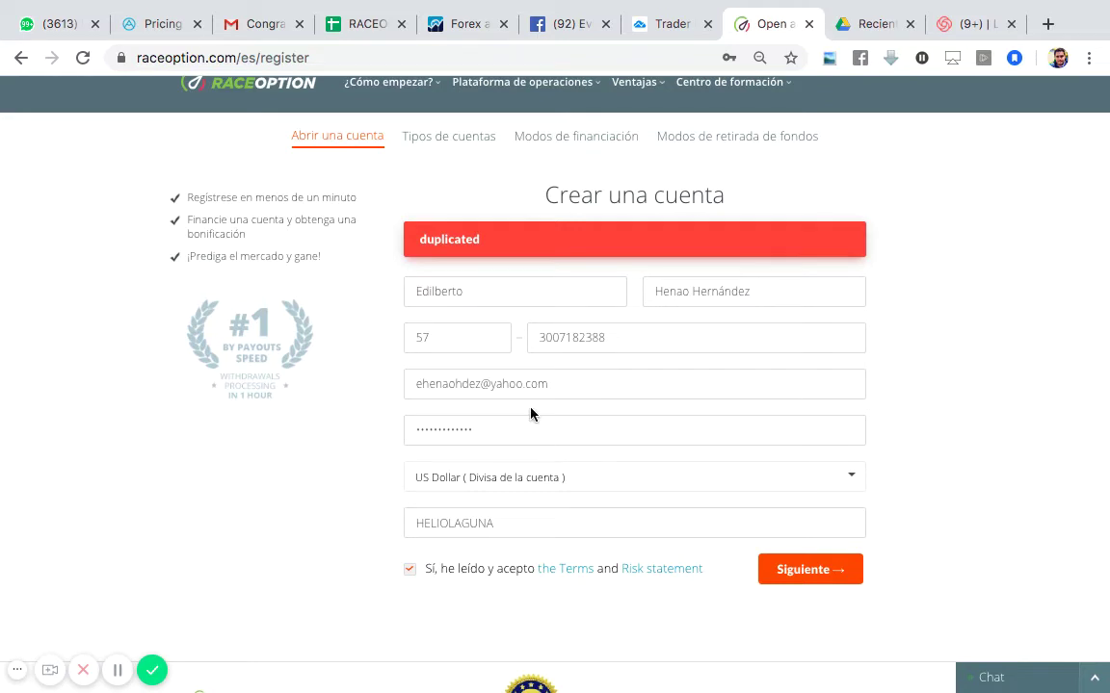
left_click(802, 570)
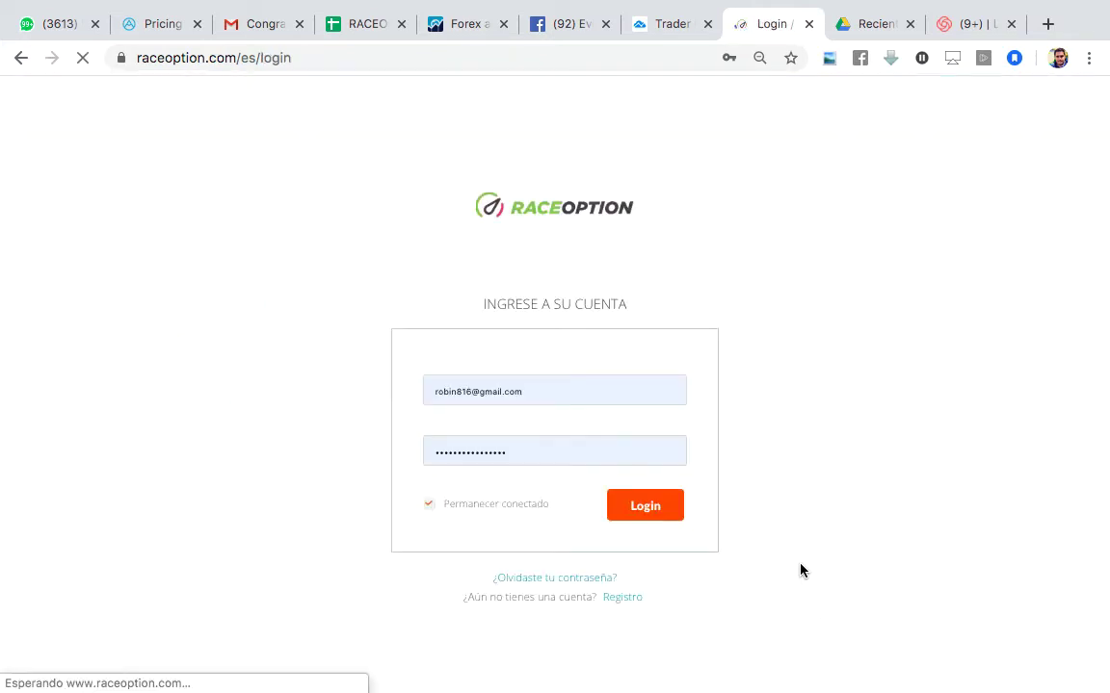
- Log in to the new account, saving its password in the browser
left_click(634, 518)
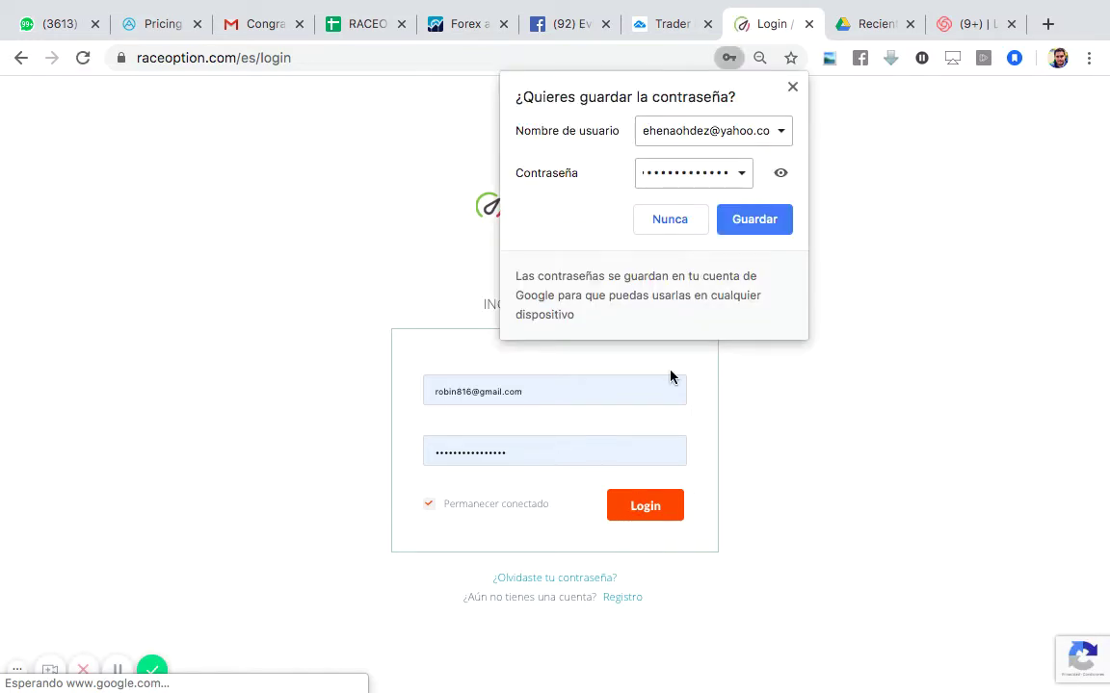
left_click(769, 223)
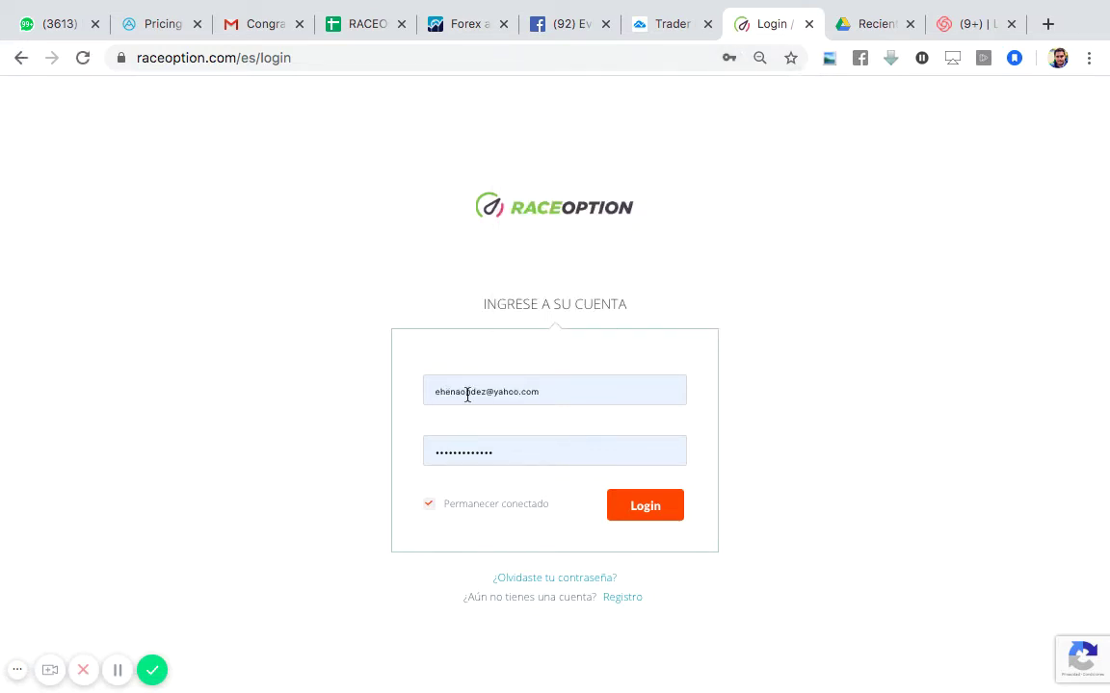
left_click(643, 506)
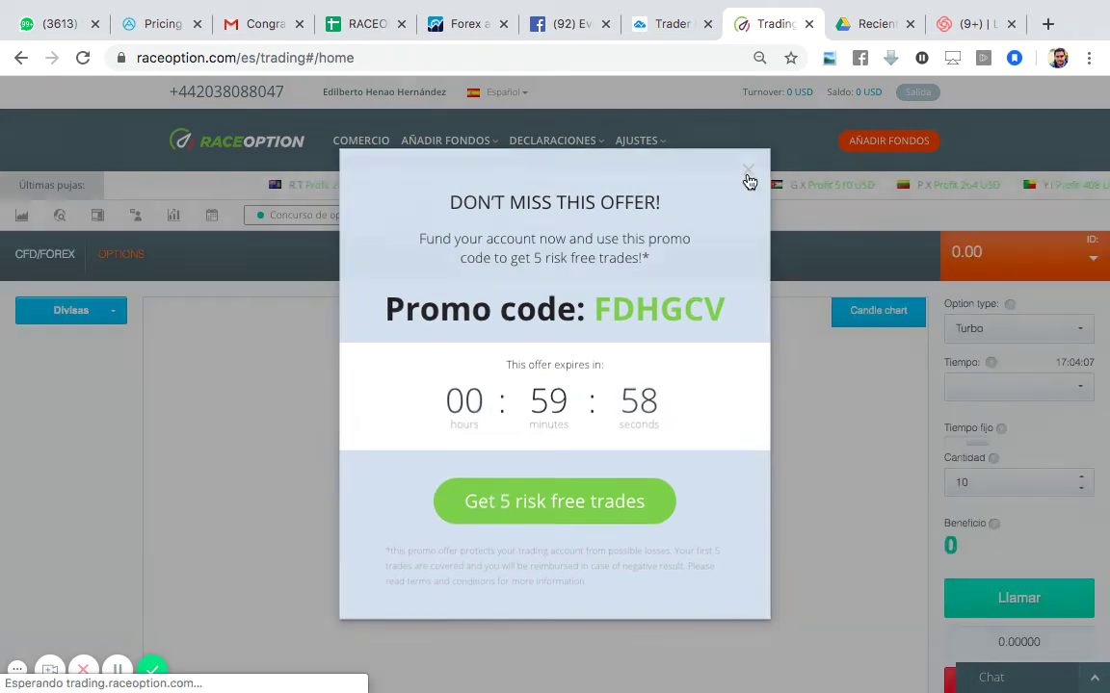
- Close the 'Don't miss this offer' promo popup on the trading dashboard
left_click(748, 177)
scroll(751, 383, "down", 3)
scroll(748, 383, "up", 3)
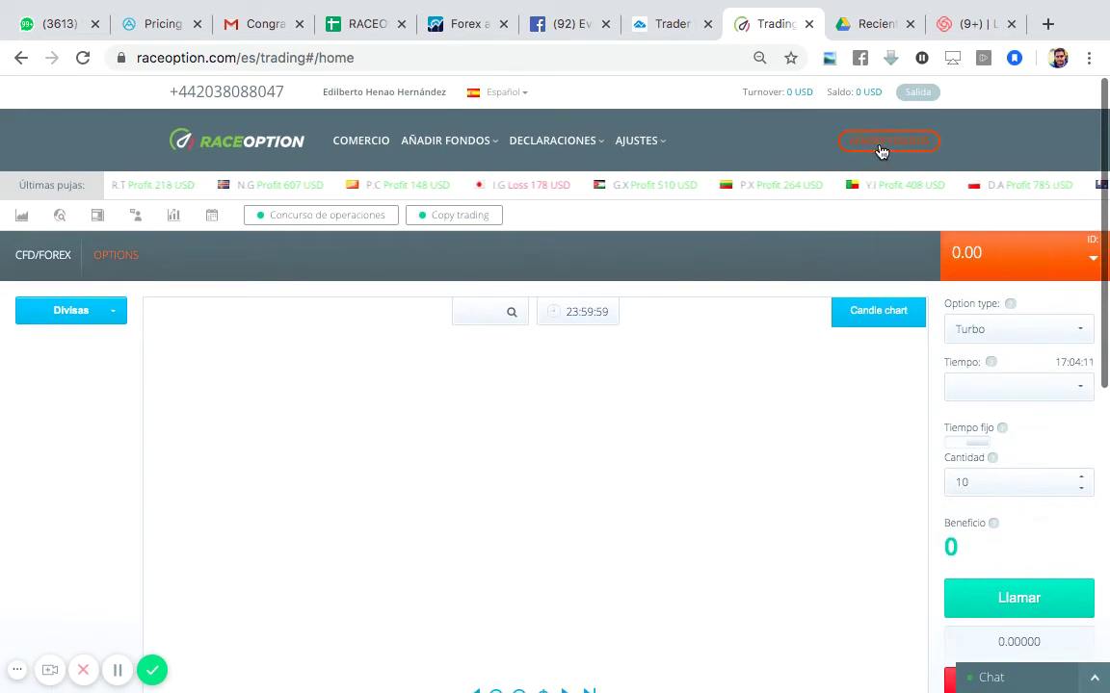
- On Añadir Fondos, pick the Bitcoin tile and replace the deposit amount with 250
left_click(879, 145)
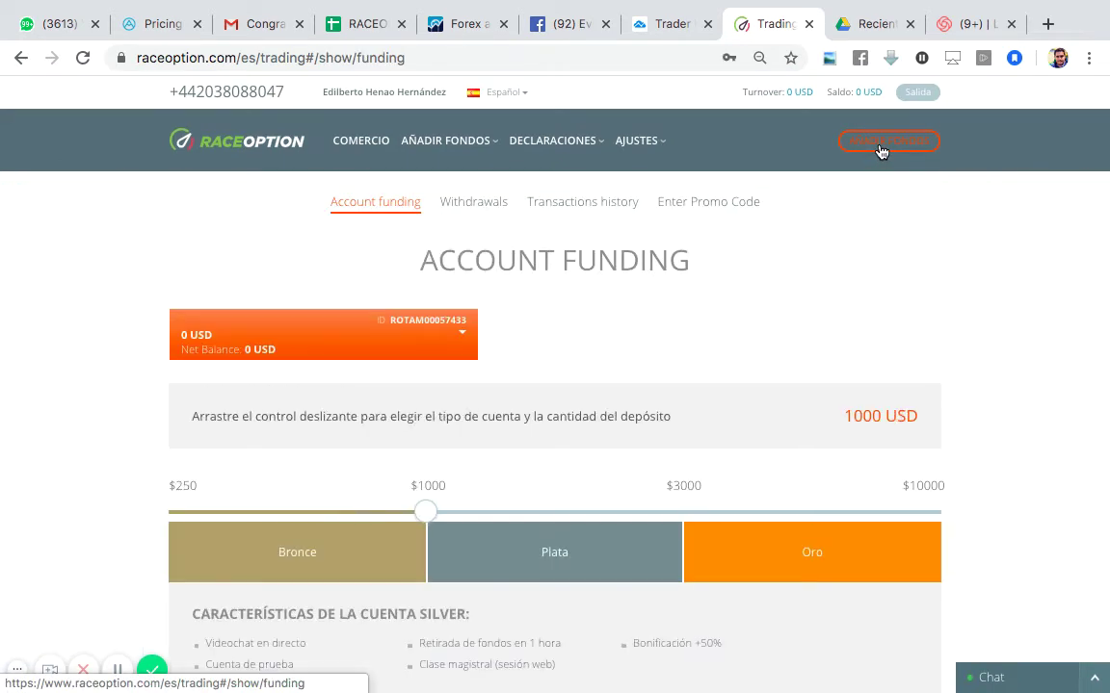
scroll(847, 408, "down", 3)
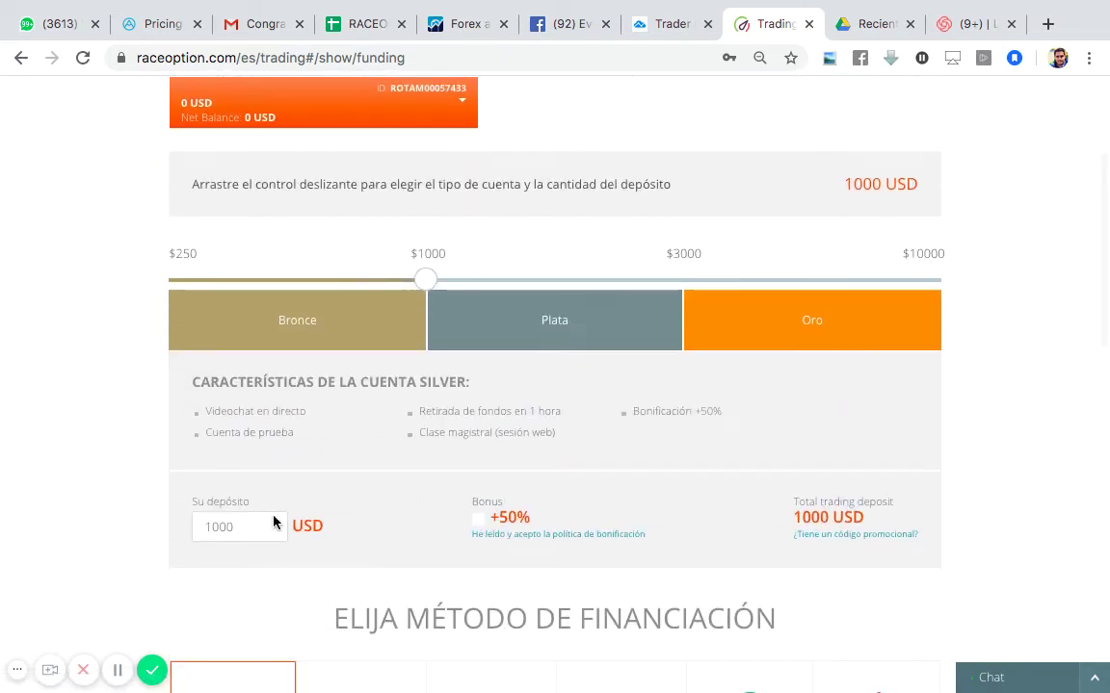
scroll(273, 523, "down", 2)
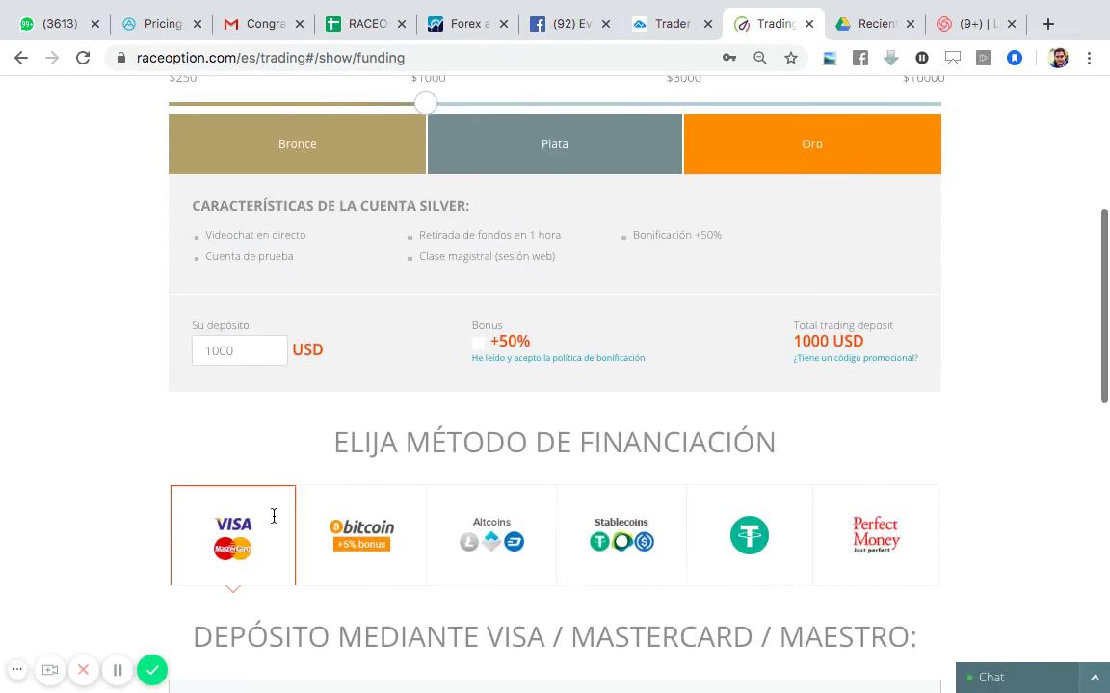
left_click(365, 546)
scroll(395, 559, "down", 2)
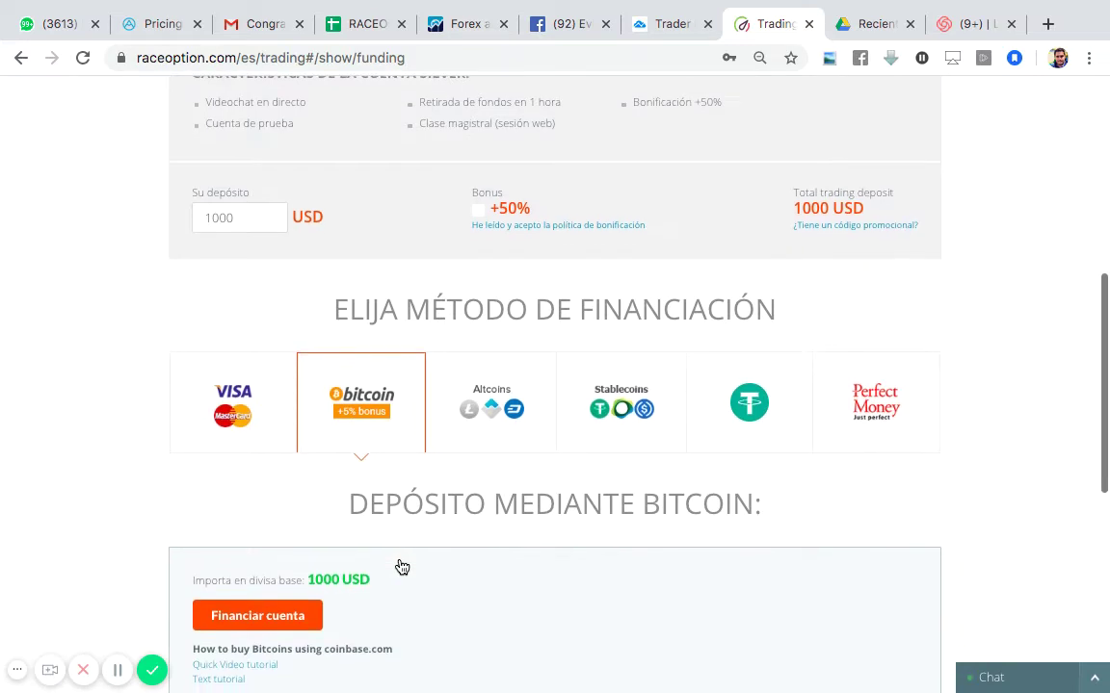
scroll(399, 567, "up", 2)
double_click(226, 339)
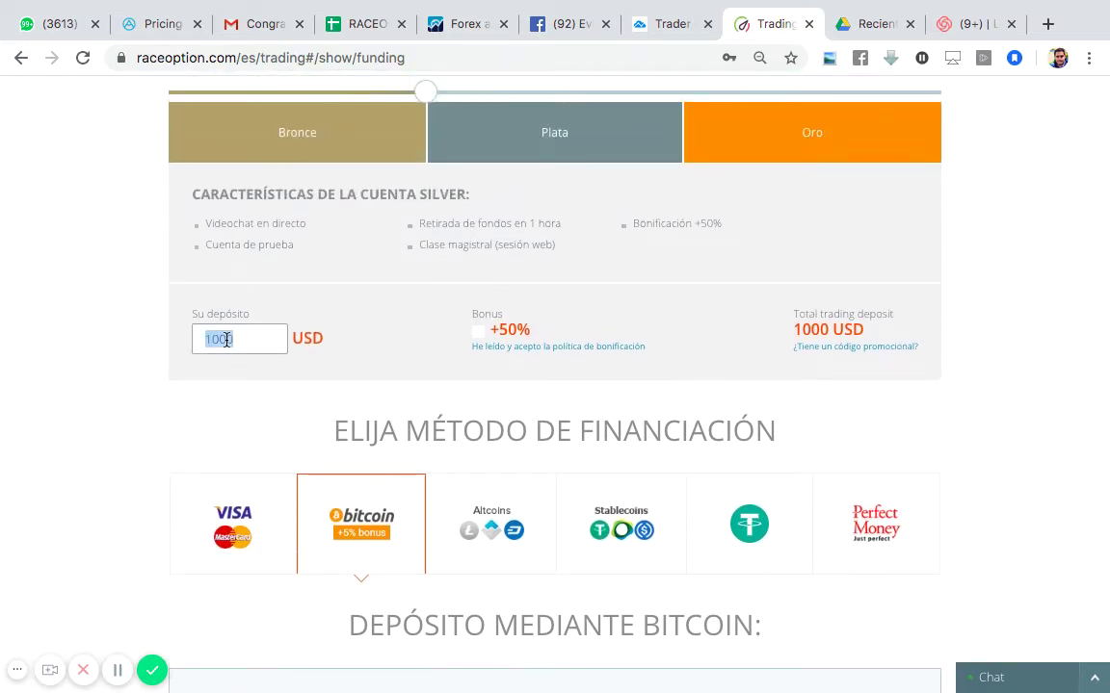
type("250")
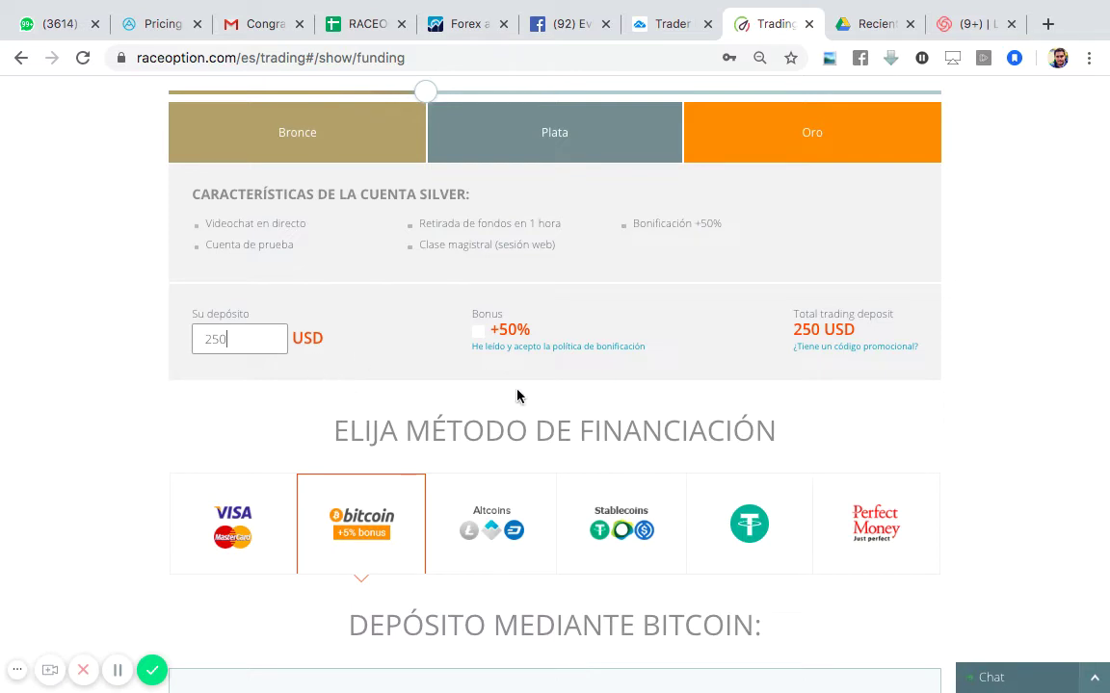
- Enter and activate the affiliate promo code, getting an 'already activated' notice, then check the 250 USD Bitcoin summary
left_click(836, 356)
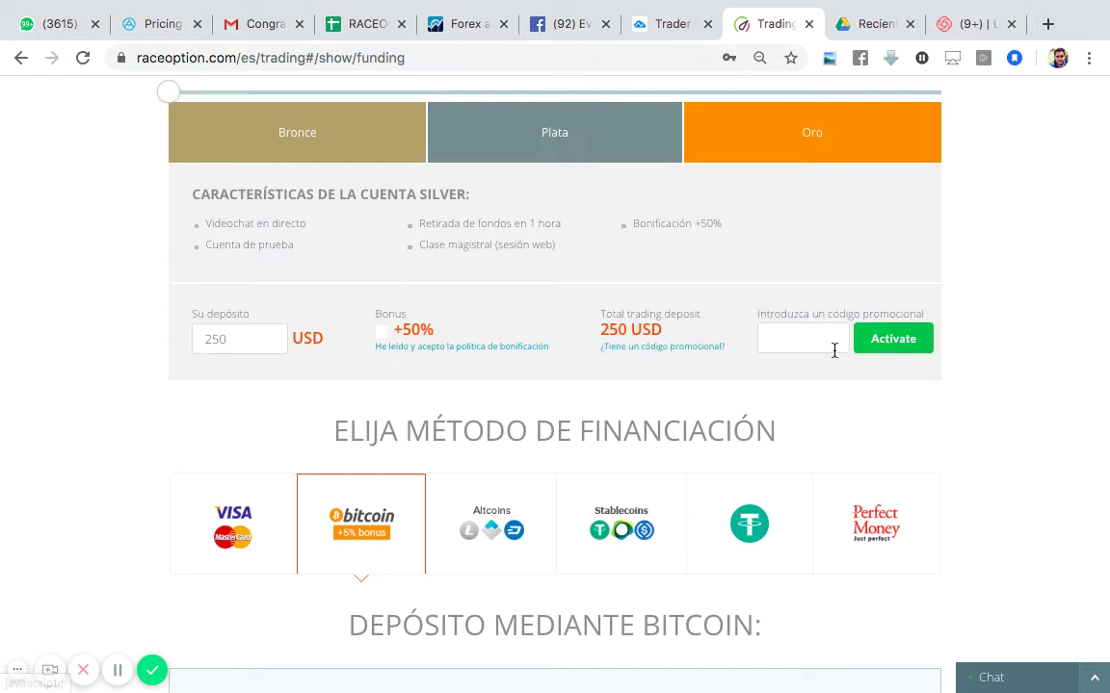
left_click(799, 340)
type("HELLOL")
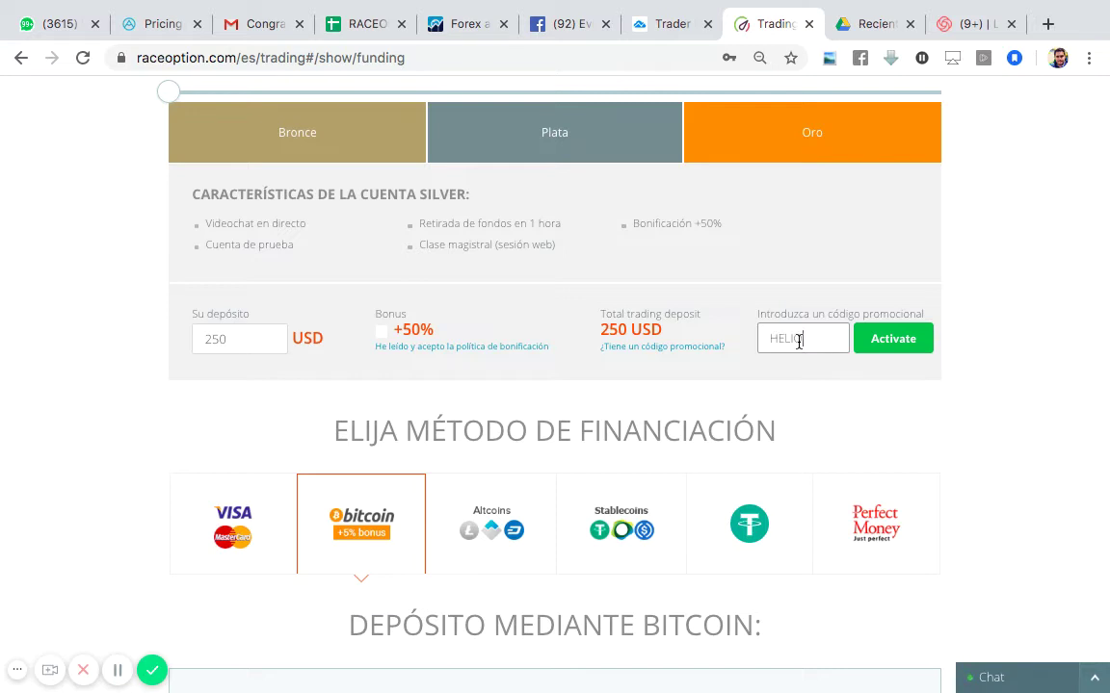
type("AGUNA")
left_click(116, 670)
left_click(115, 670)
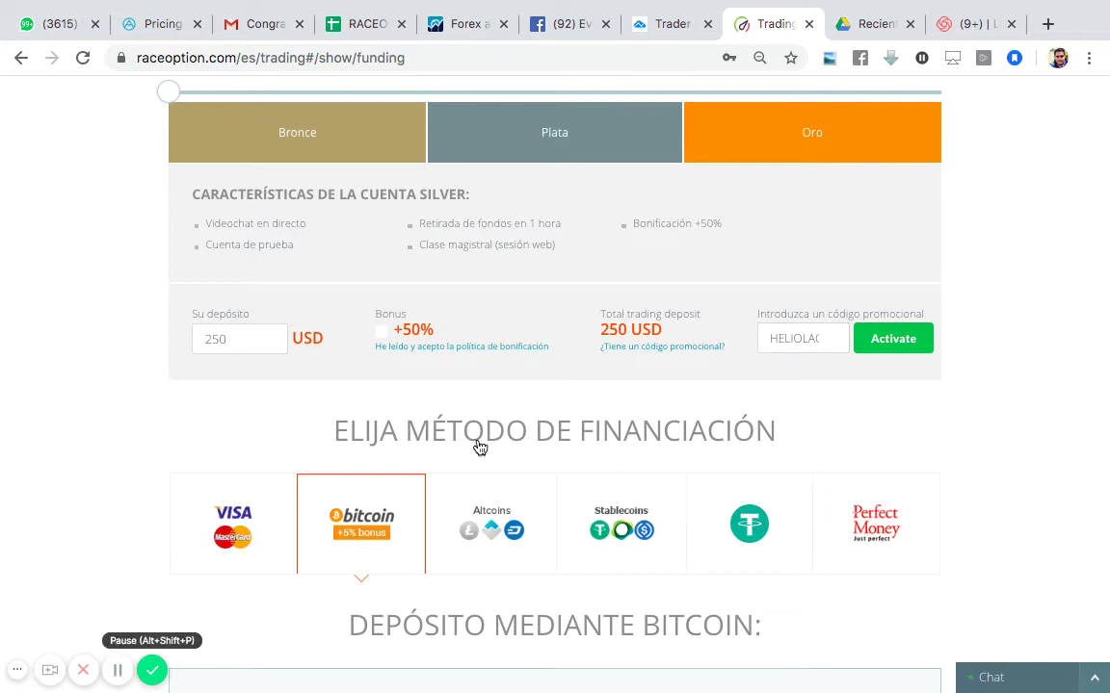
left_click(888, 339)
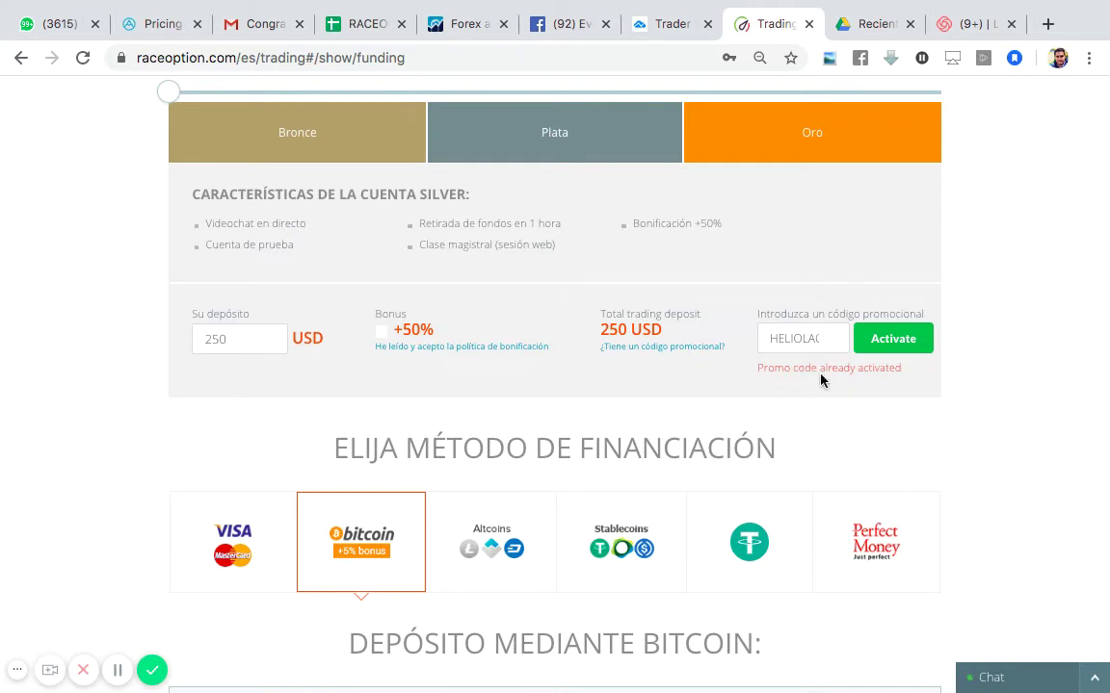
scroll(768, 446, "down", 3)
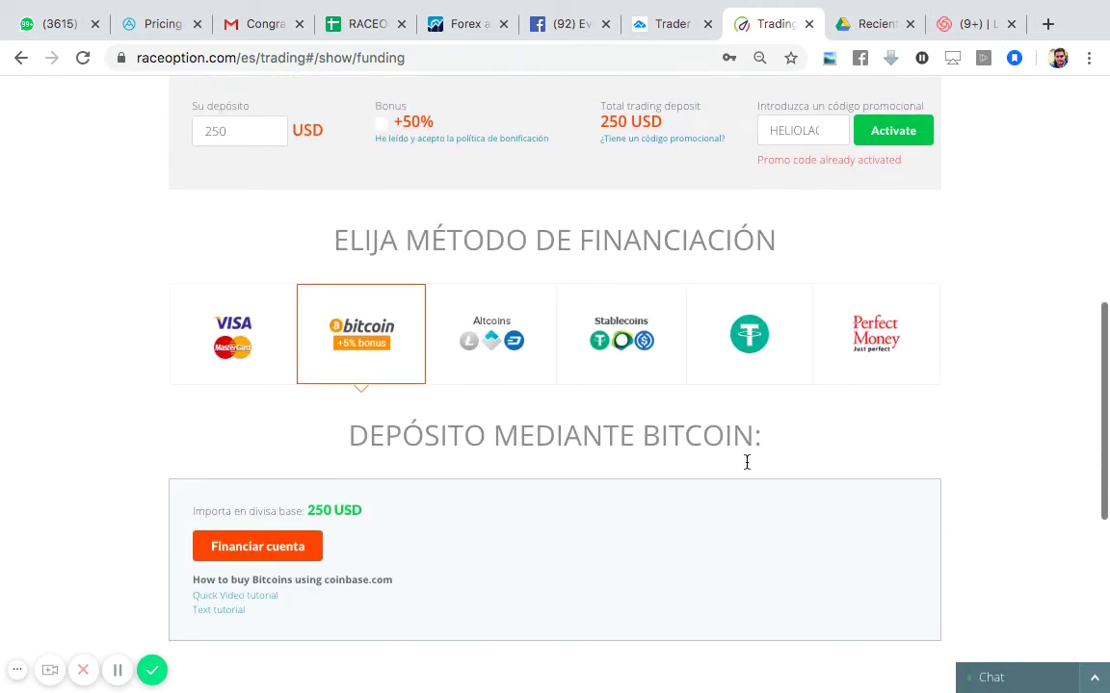
scroll(746, 462, "up", 1)
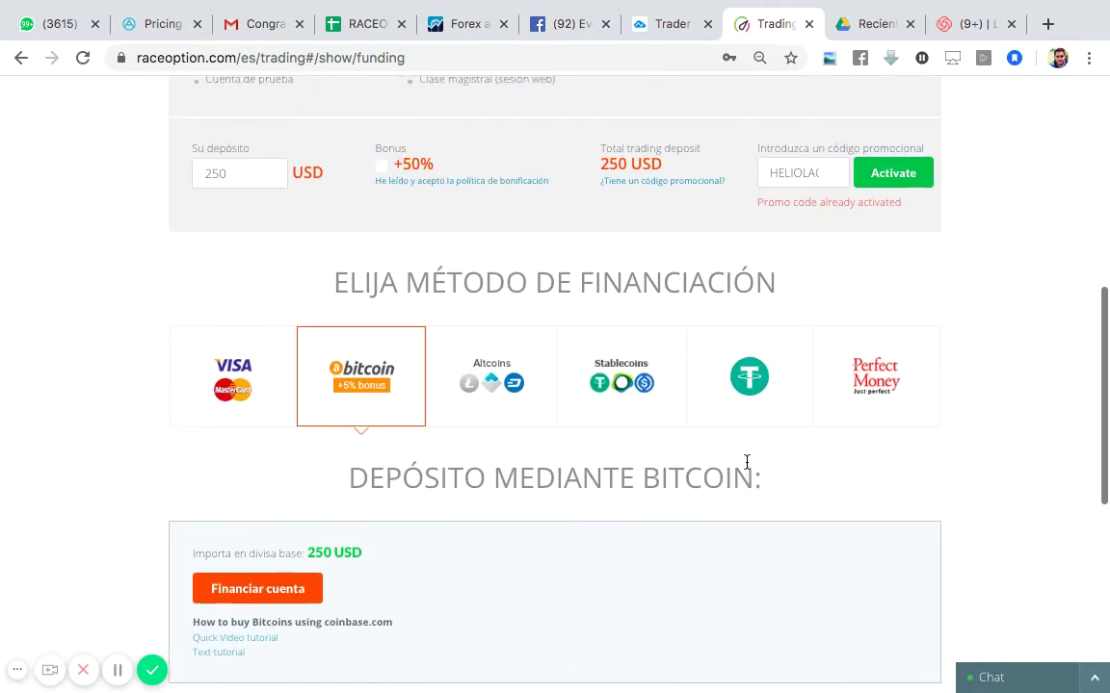
- Generate the Bitcoin invoice via Financiar cuenta: 250 USD as 0.02865 BTC, status waiting
left_click(245, 592)
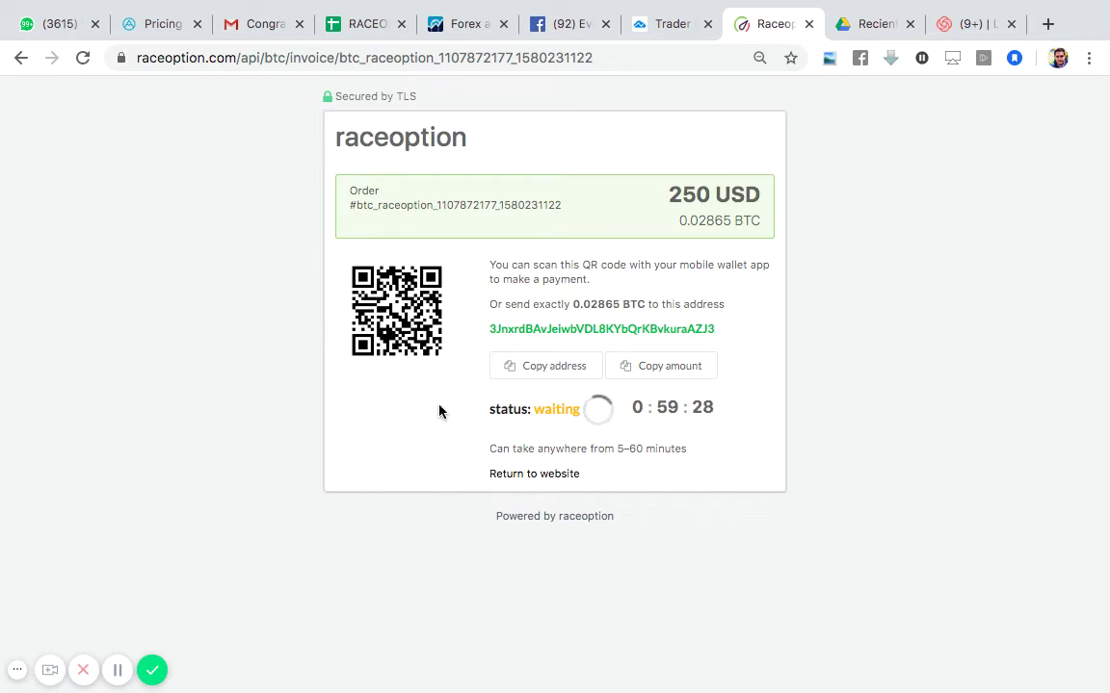
mouse_move(421, 331)
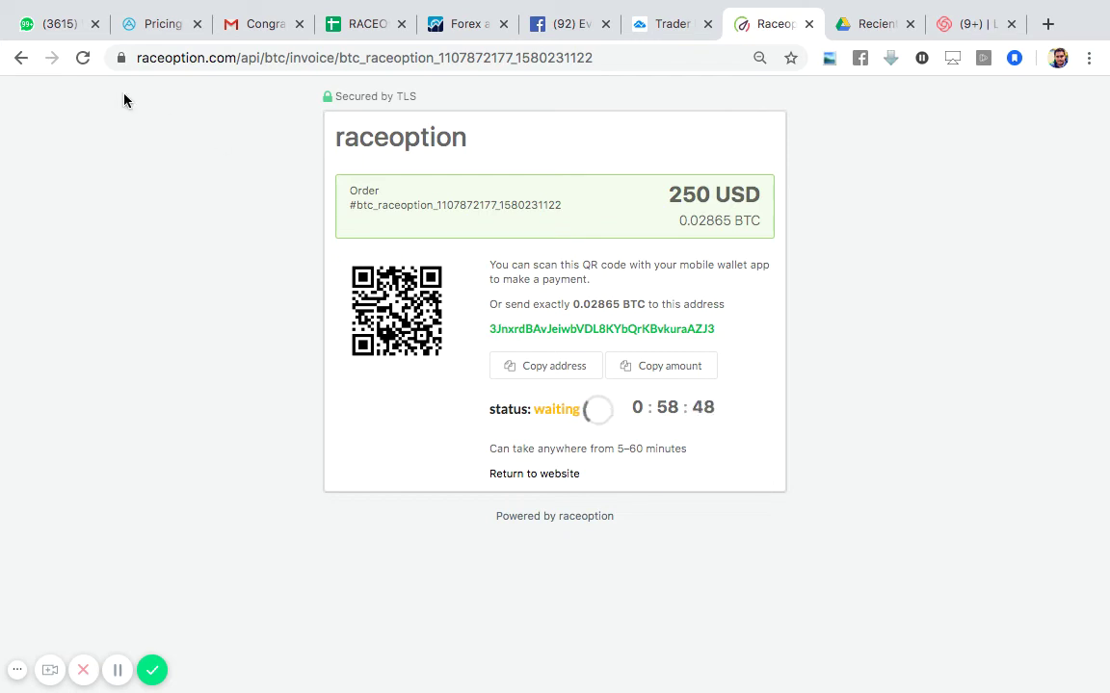
left_click(711, 368)
- Leave the funding page, dismiss the promo offer popup, and return to the COMERCIO trading dashboard
left_click(20, 60)
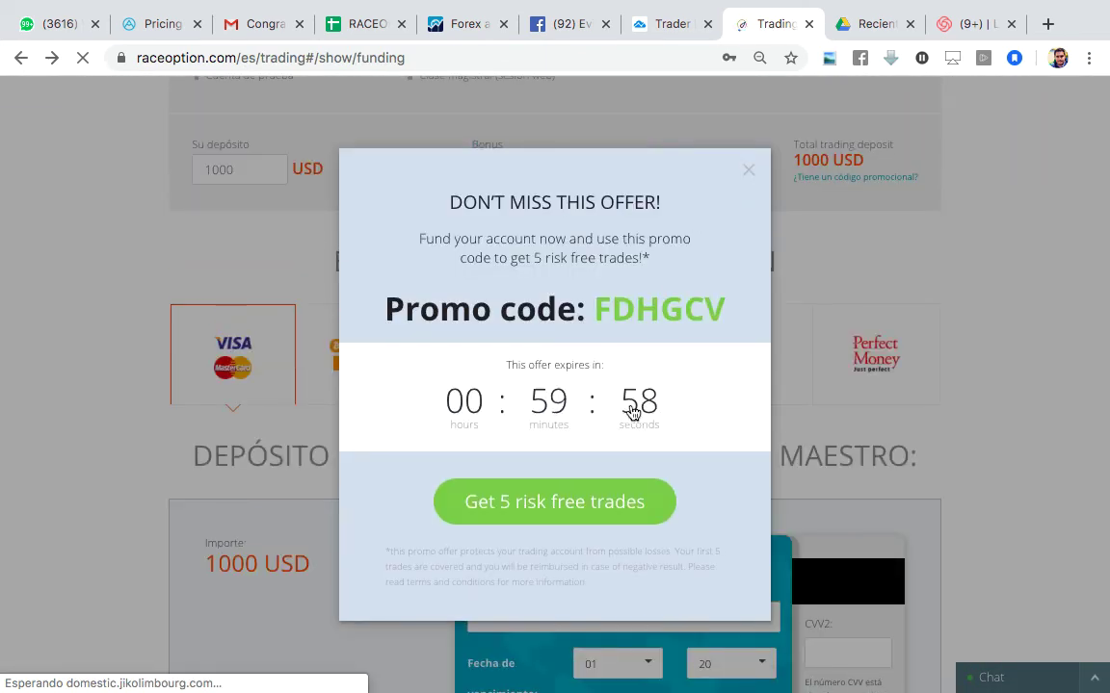
left_click(750, 170)
scroll(737, 259, "up", 6)
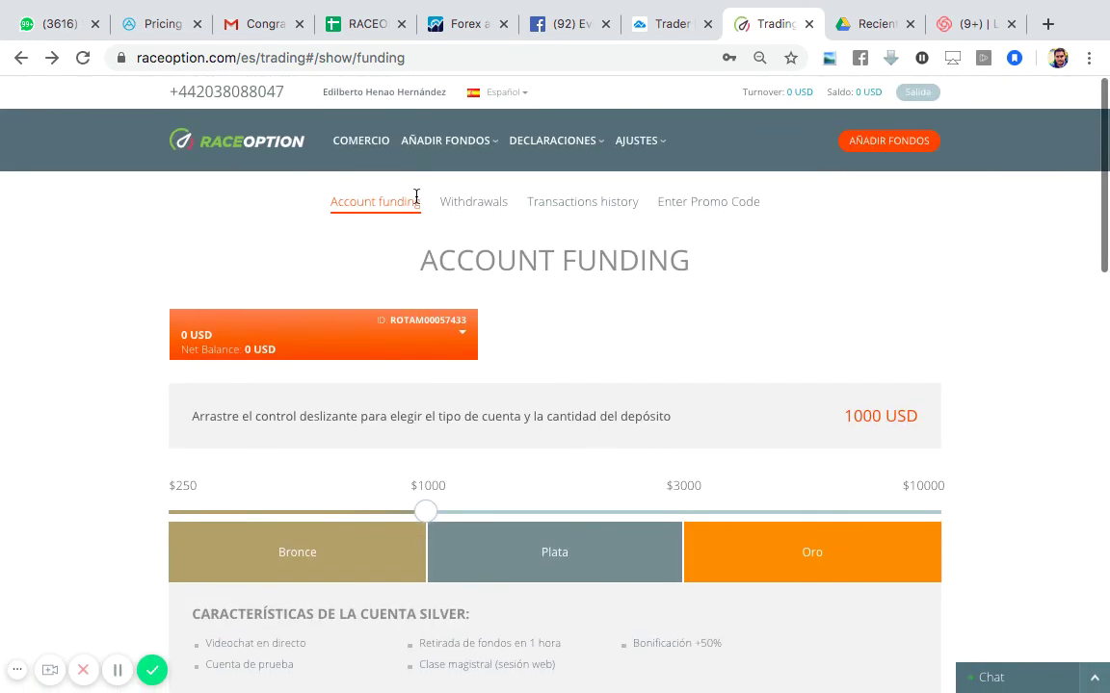
left_click(359, 141)
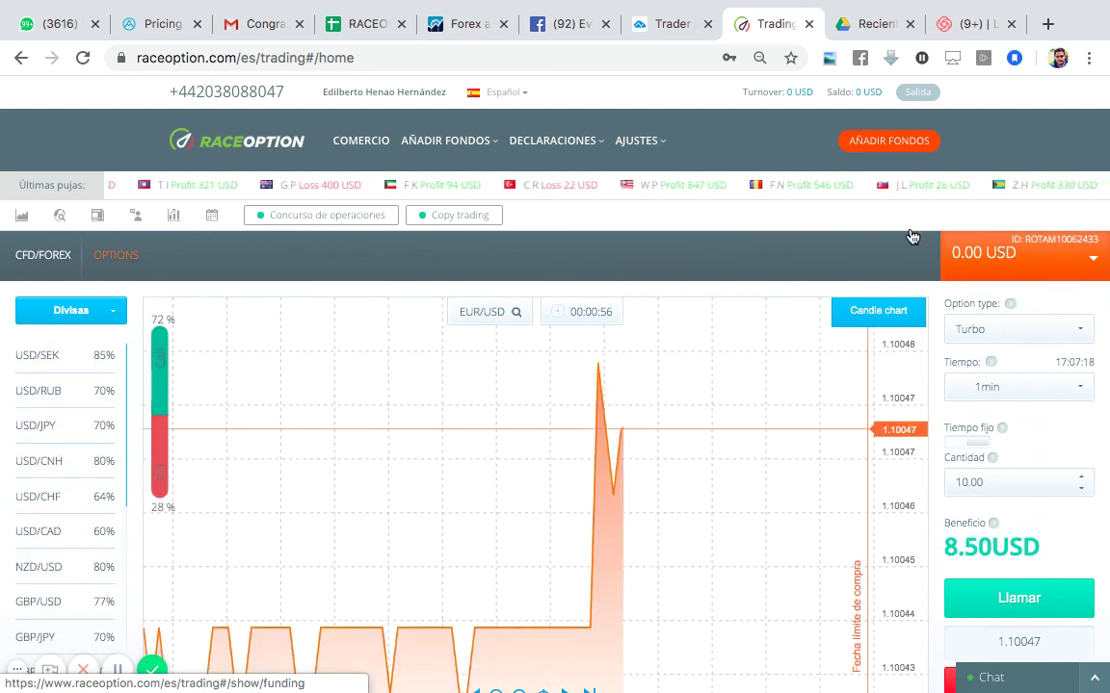
- Open HISTORIAL DE TRANSACCIONES under DECLARACIONES to view the empty transaction list
mouse_move(635, 142)
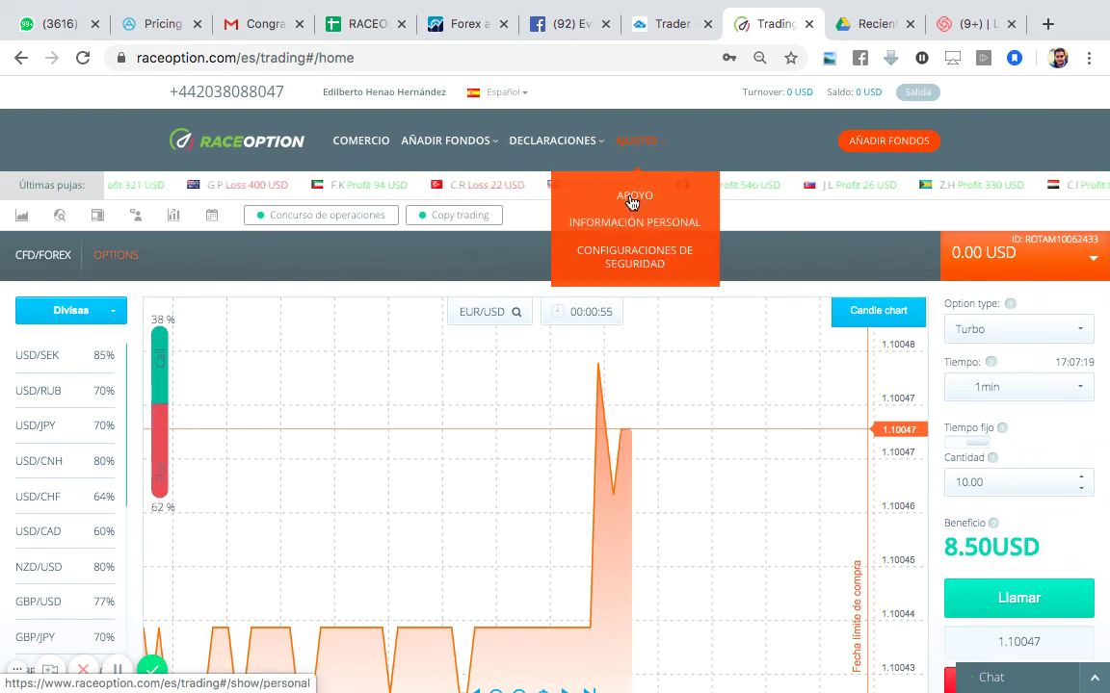
mouse_move(553, 143)
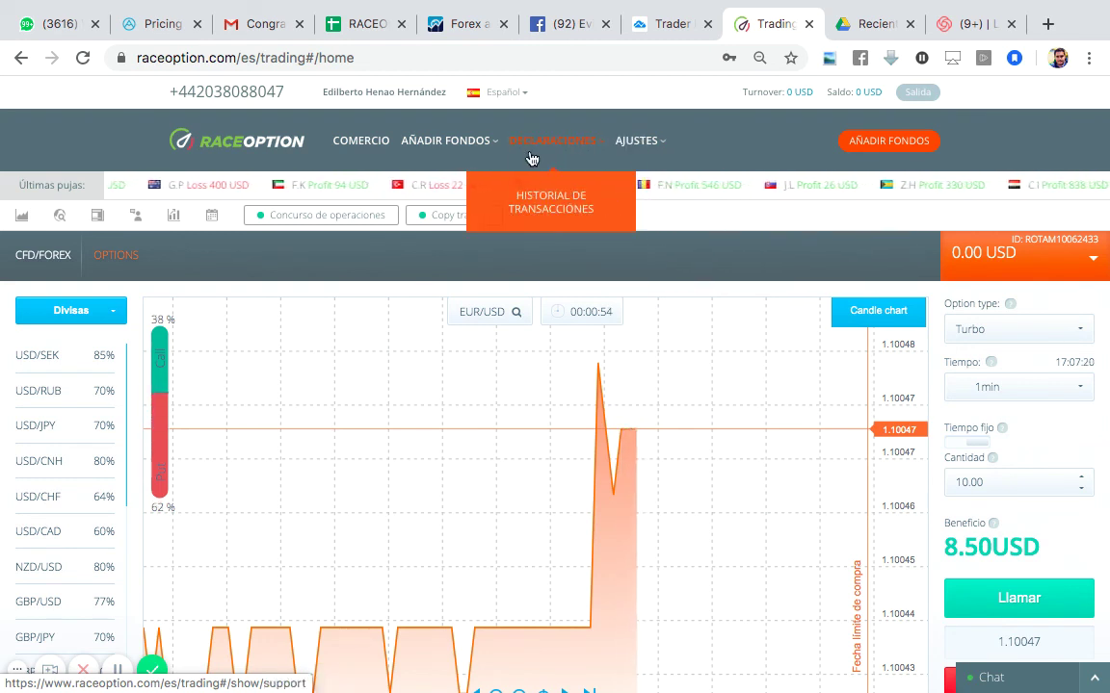
left_click(526, 208)
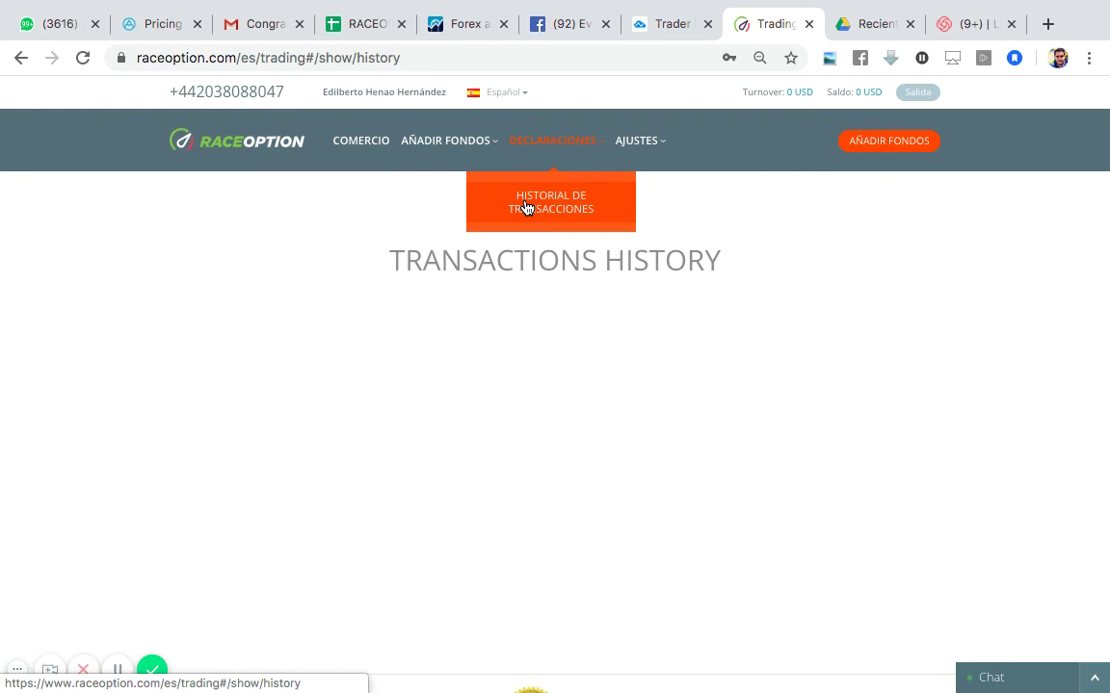